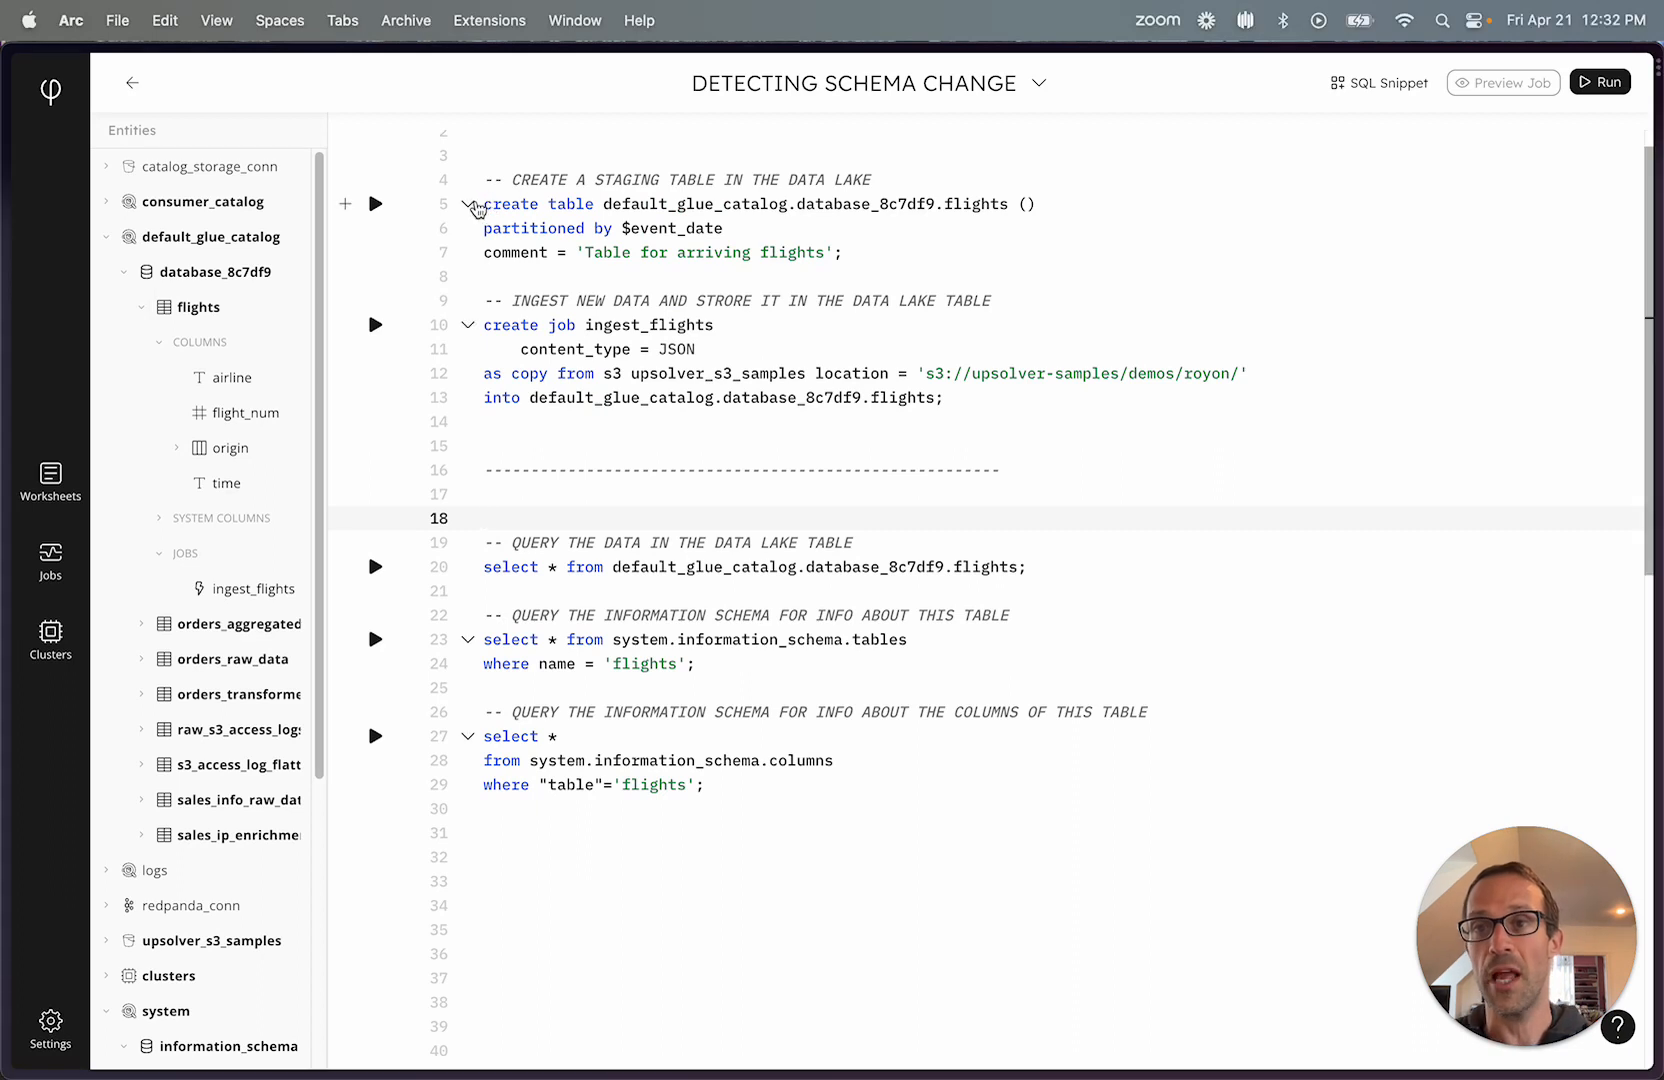
Run the query selecting all rows from default_glue_catalog.database_8c7df9.flights and shrink the results pane to leave more room for the SQL.
drag(483, 324, 884, 412)
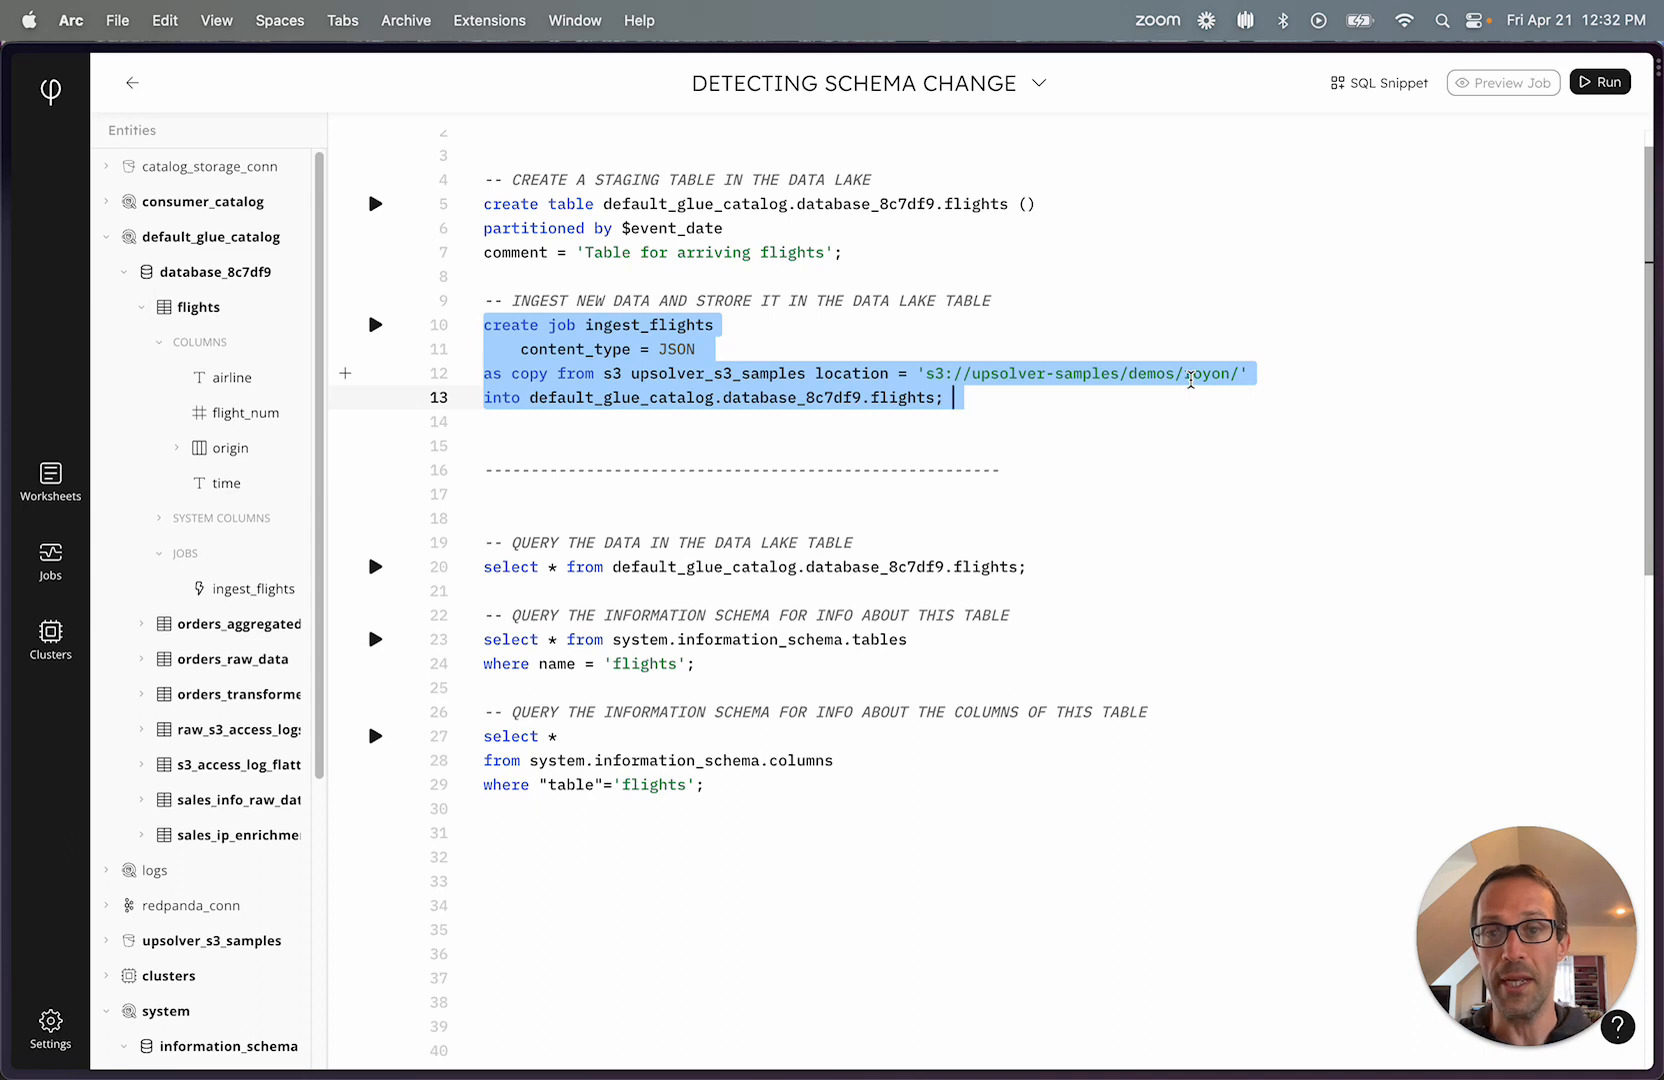
click(682, 430)
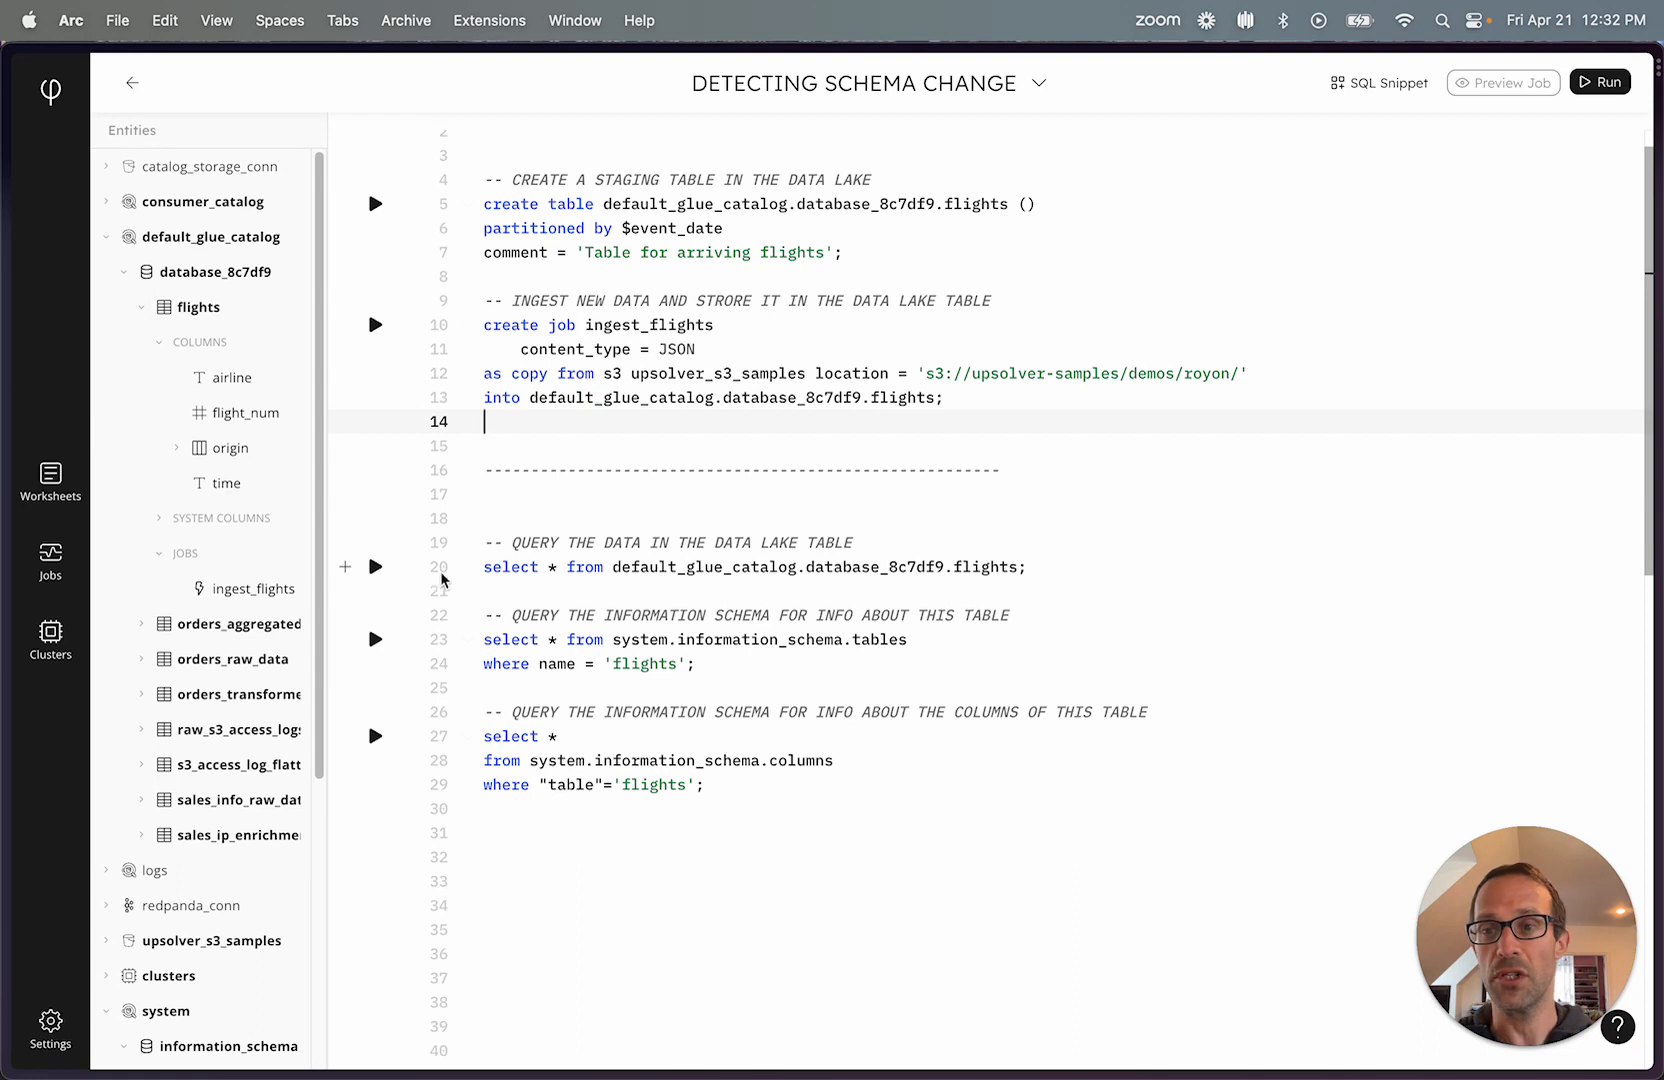
click(375, 566)
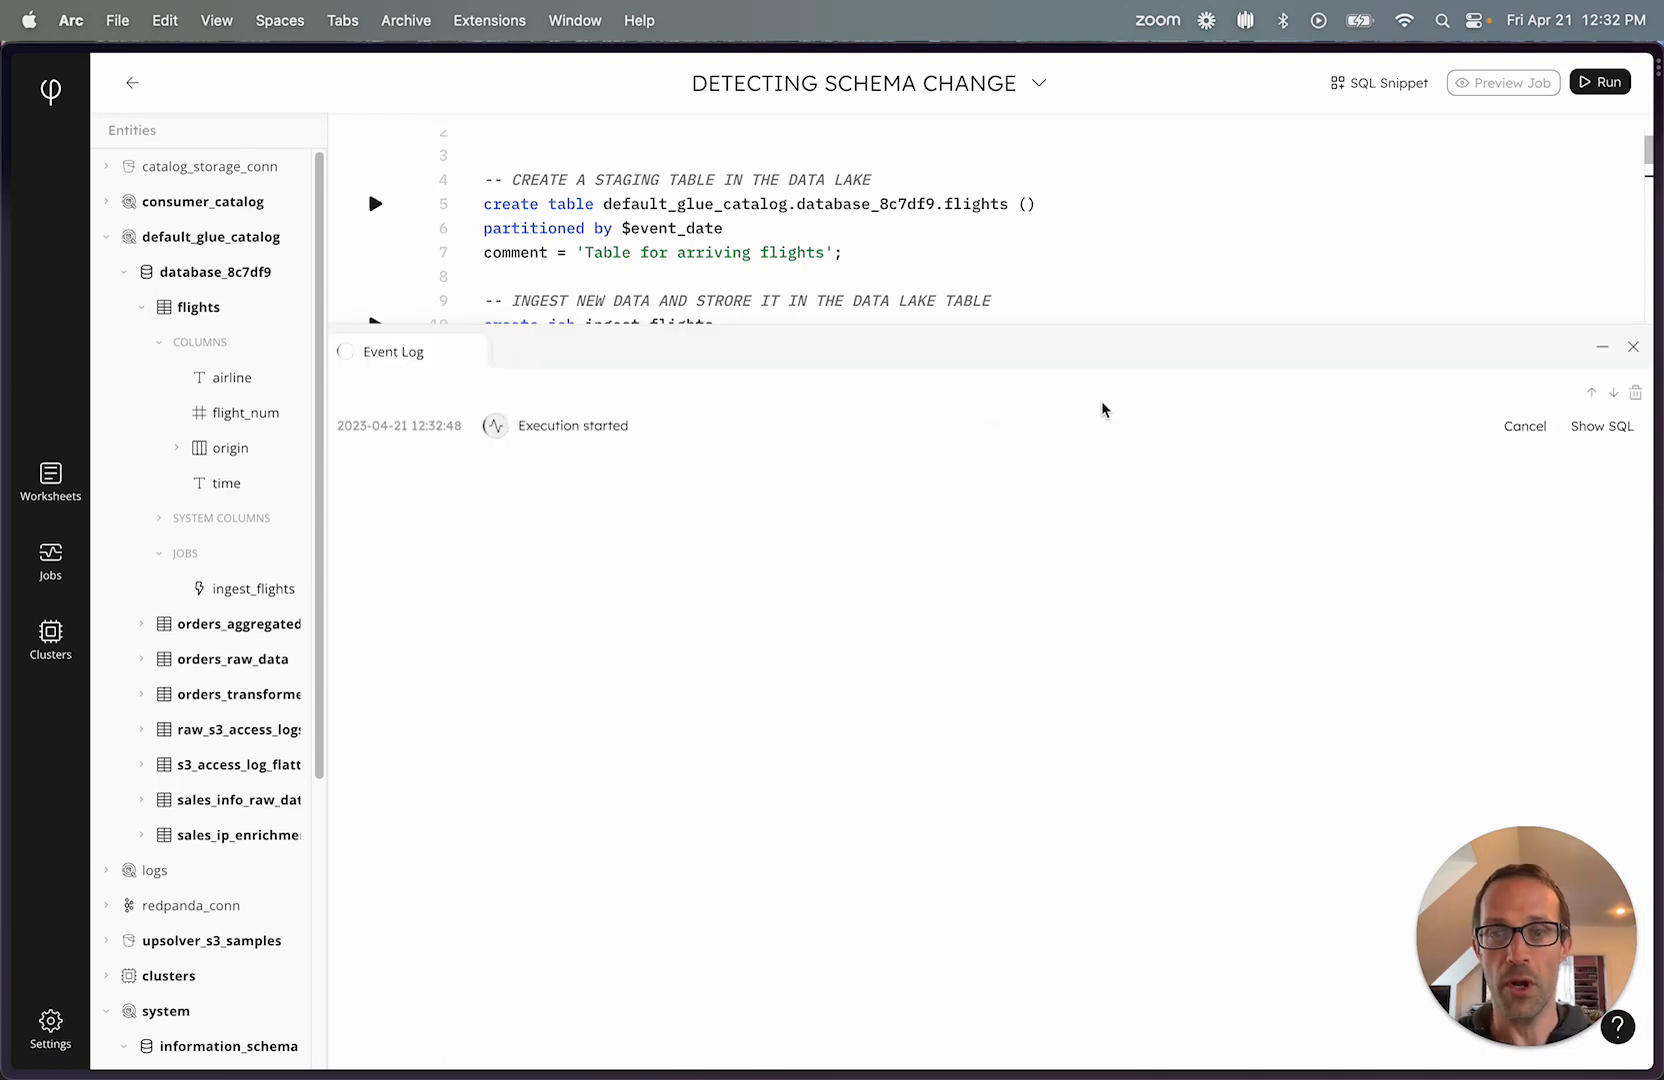
drag(1151, 326, 1162, 498)
scroll(1155, 388, down, 5)
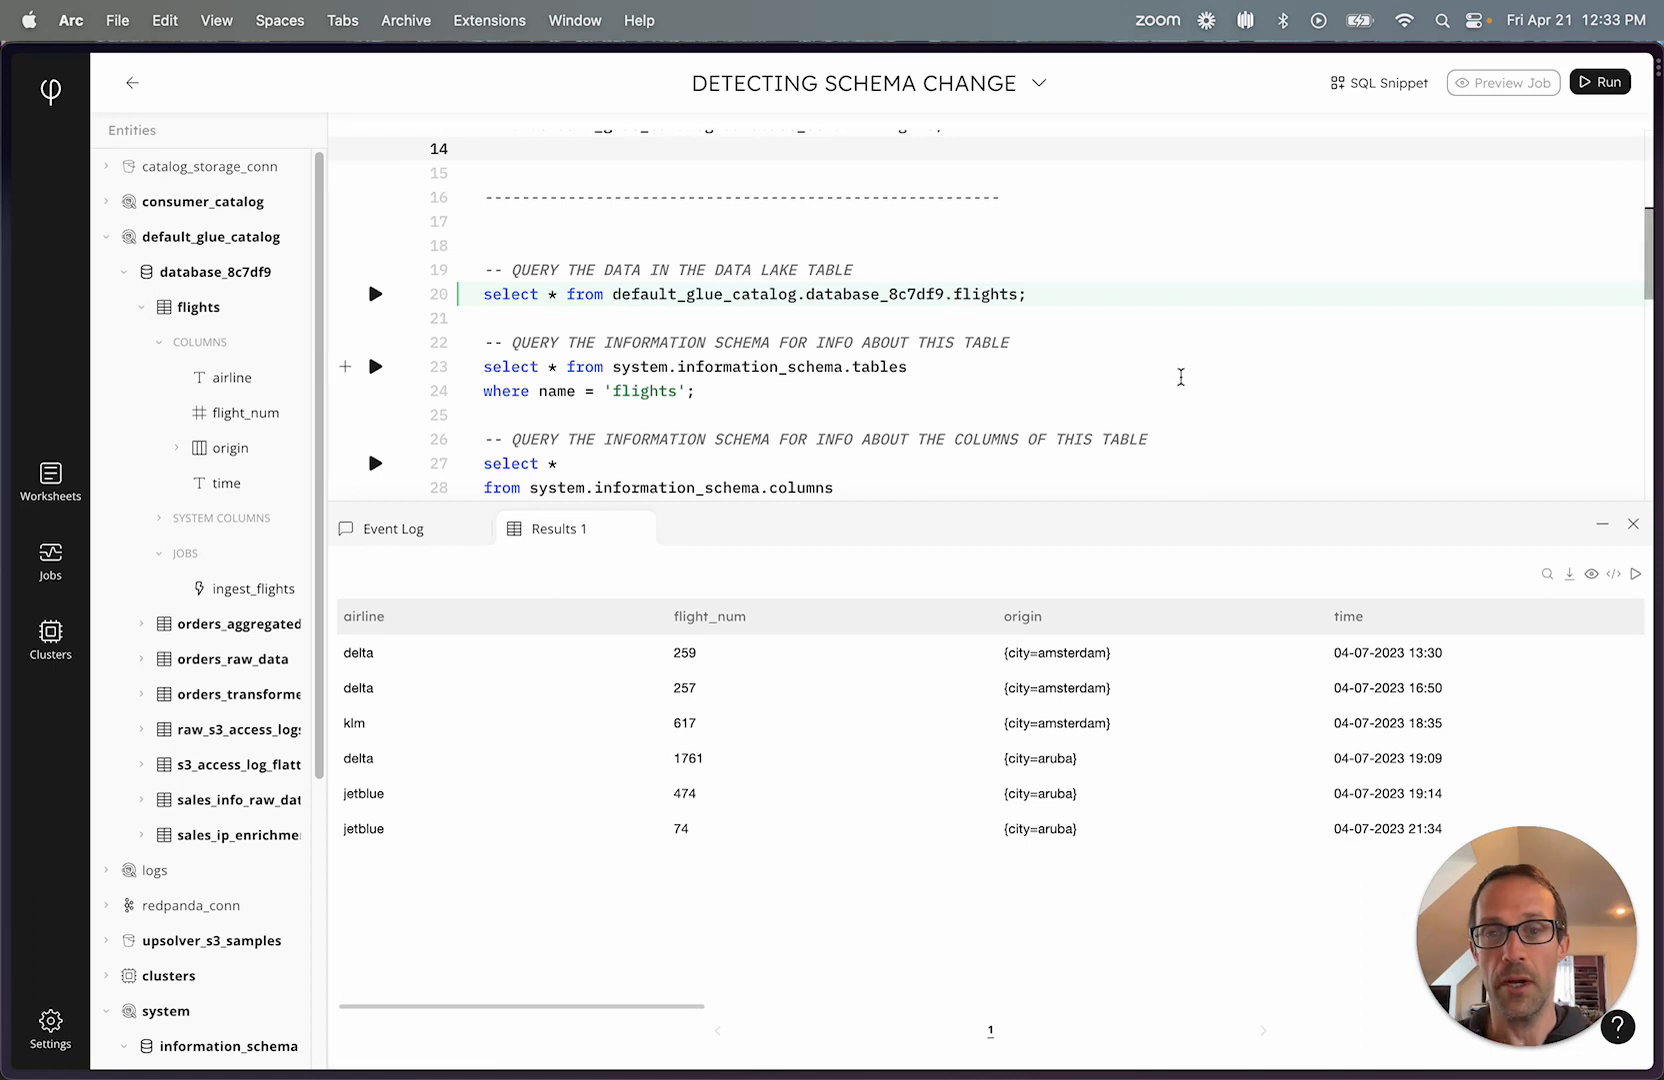
Run the system.information_schema.tables query for flights and examine its comment, created and modified details.
scroll(1181, 377, down, 2)
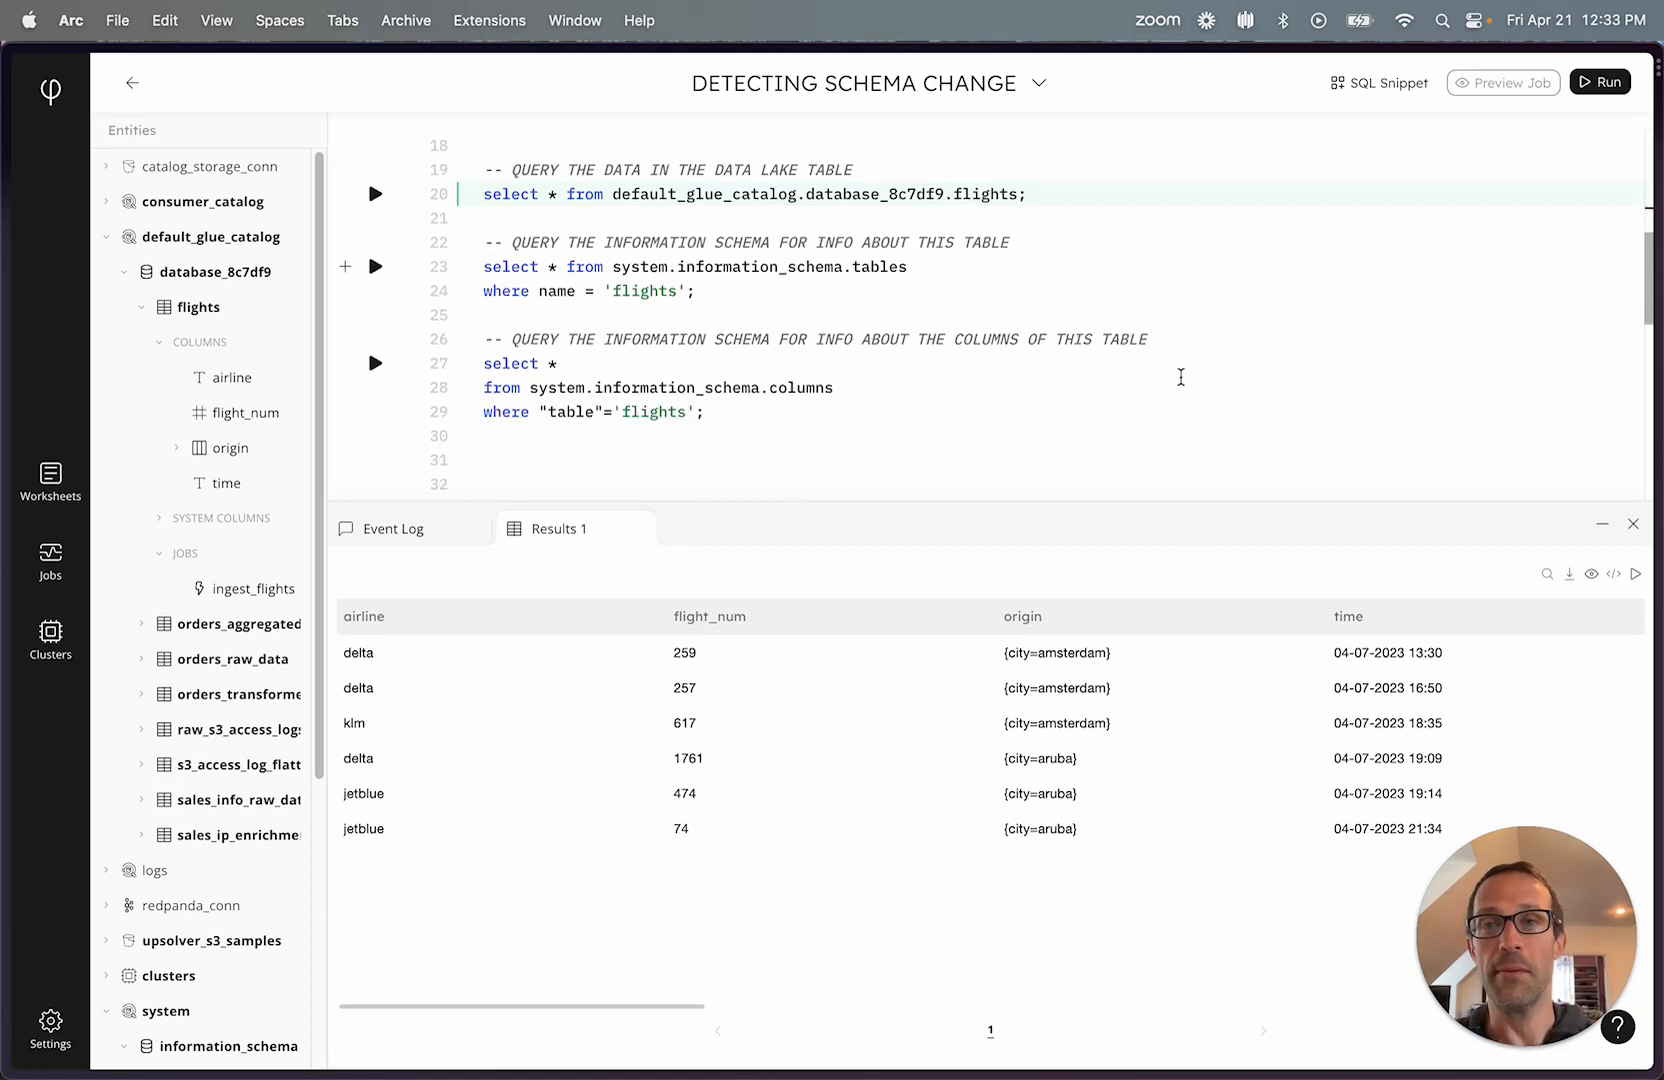
click(377, 272)
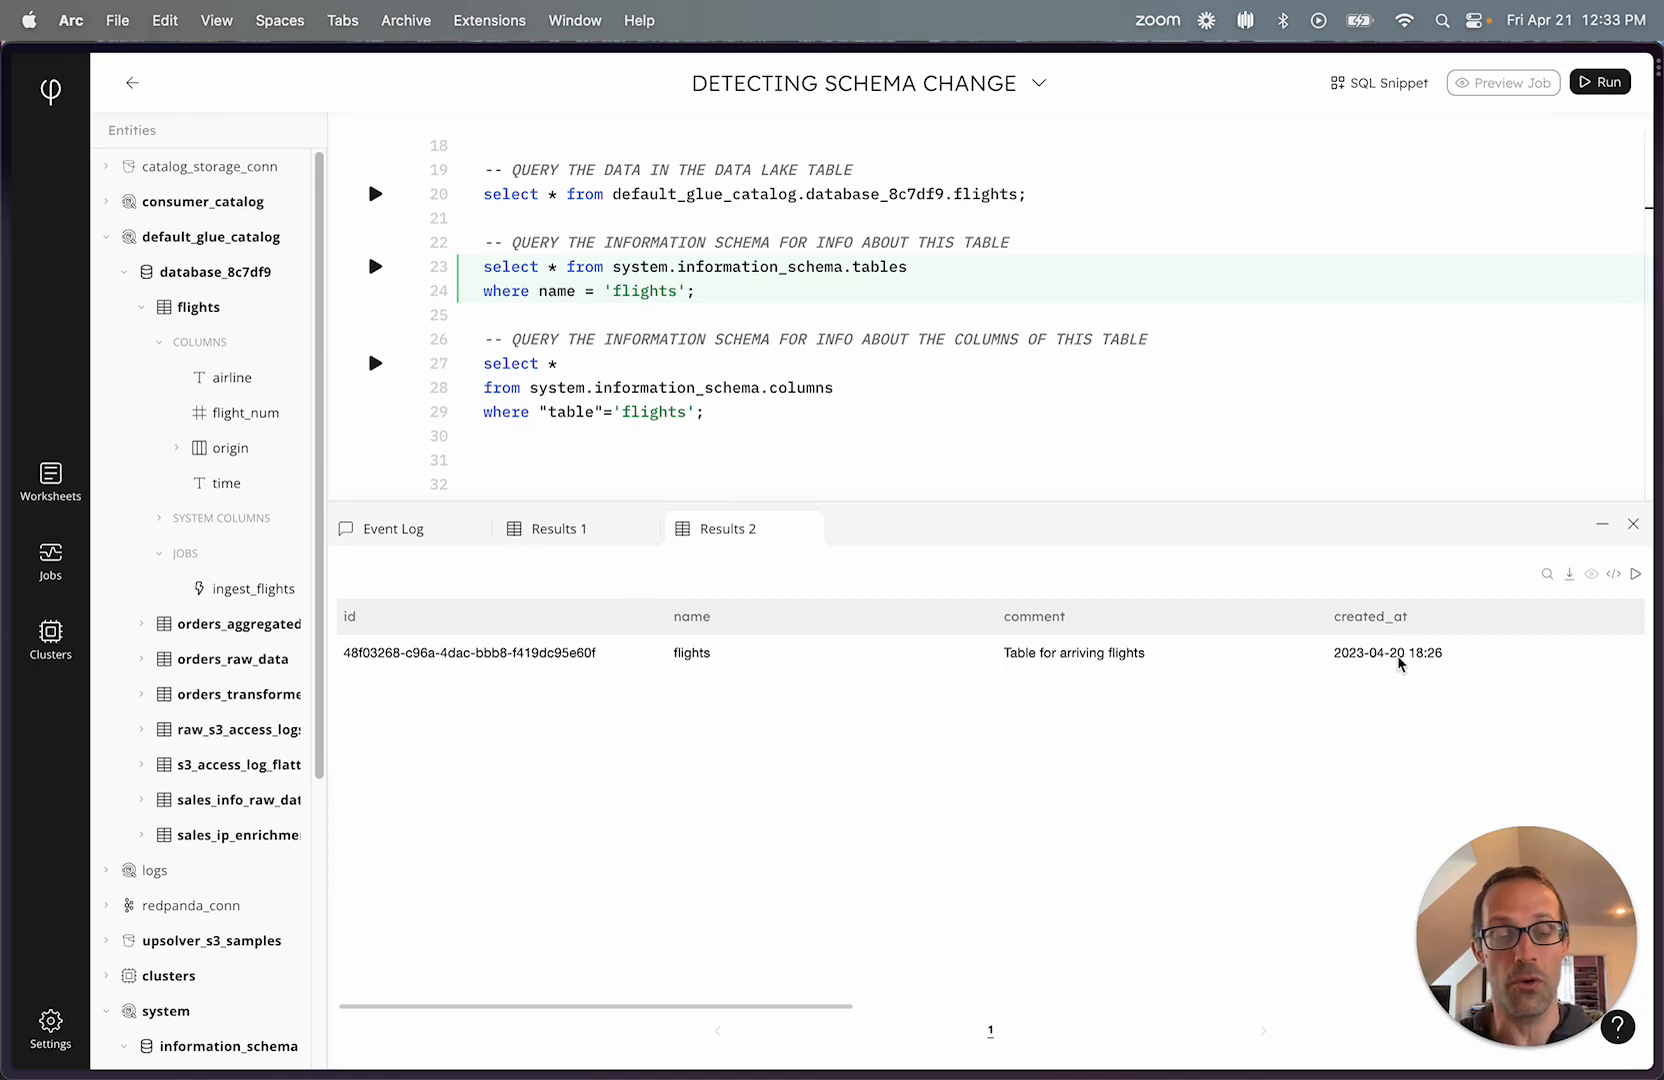
scroll(1400, 663, right, 5)
scroll(1400, 663, right, 4)
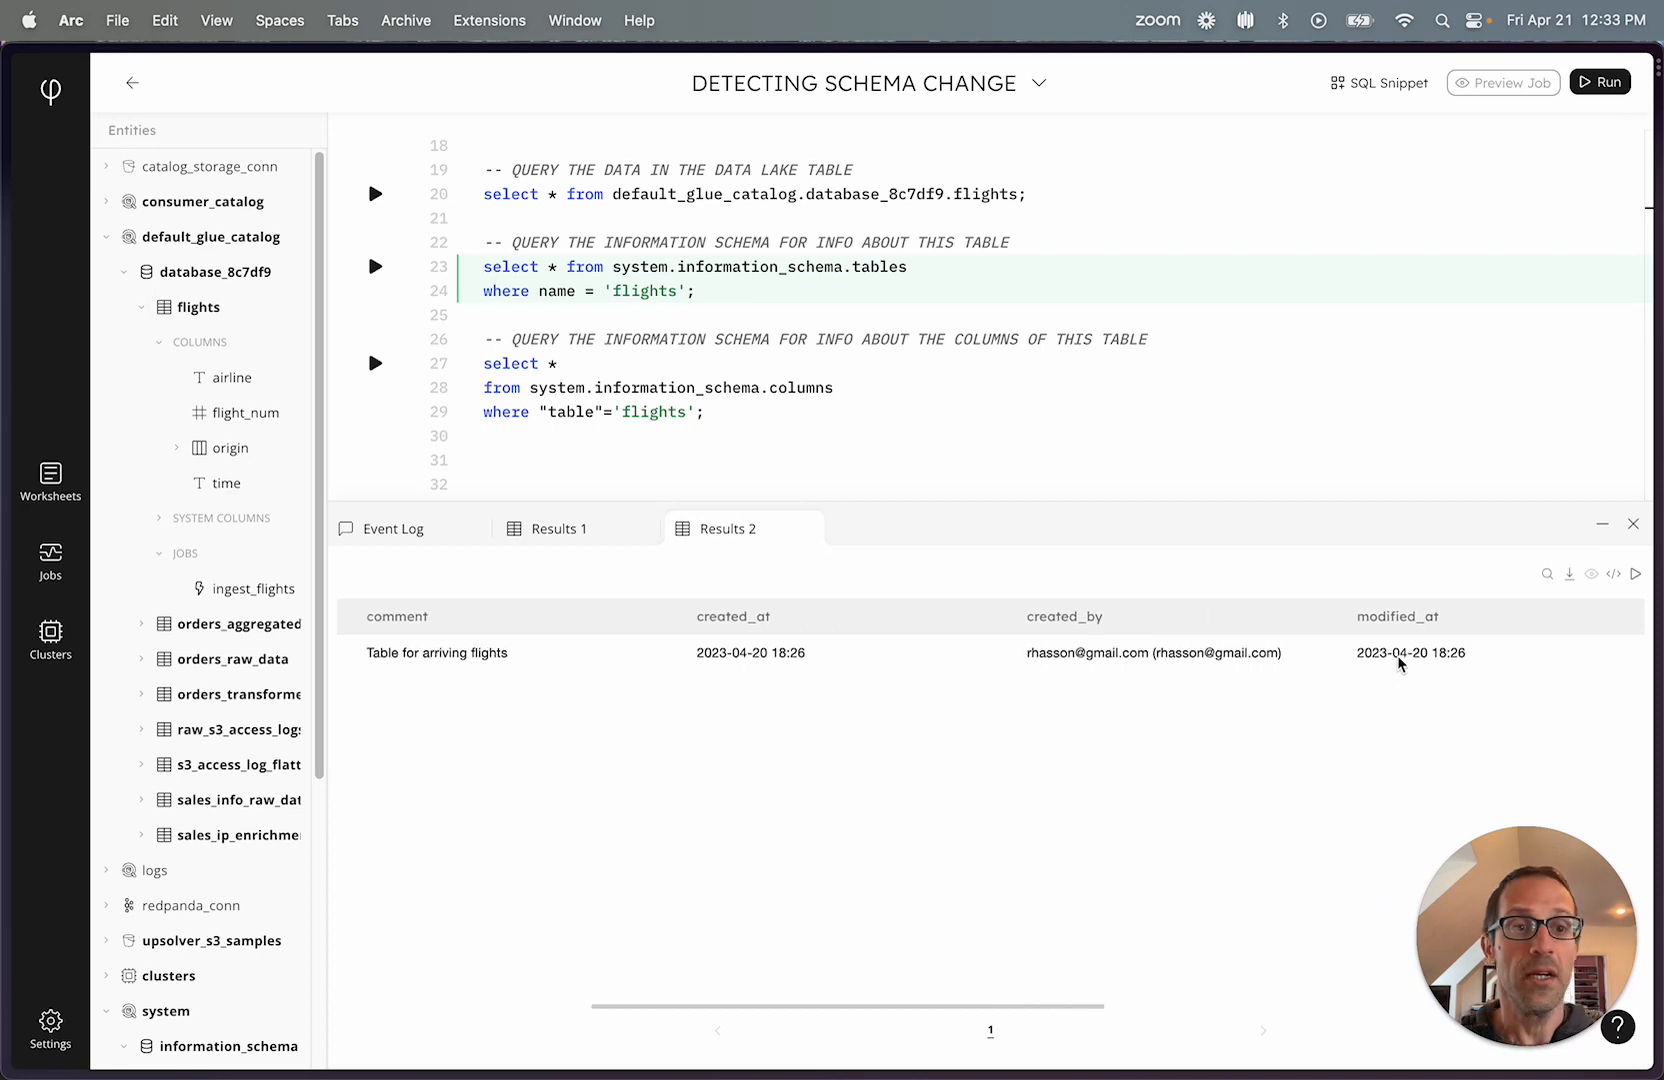
scroll(1400, 663, left, 9)
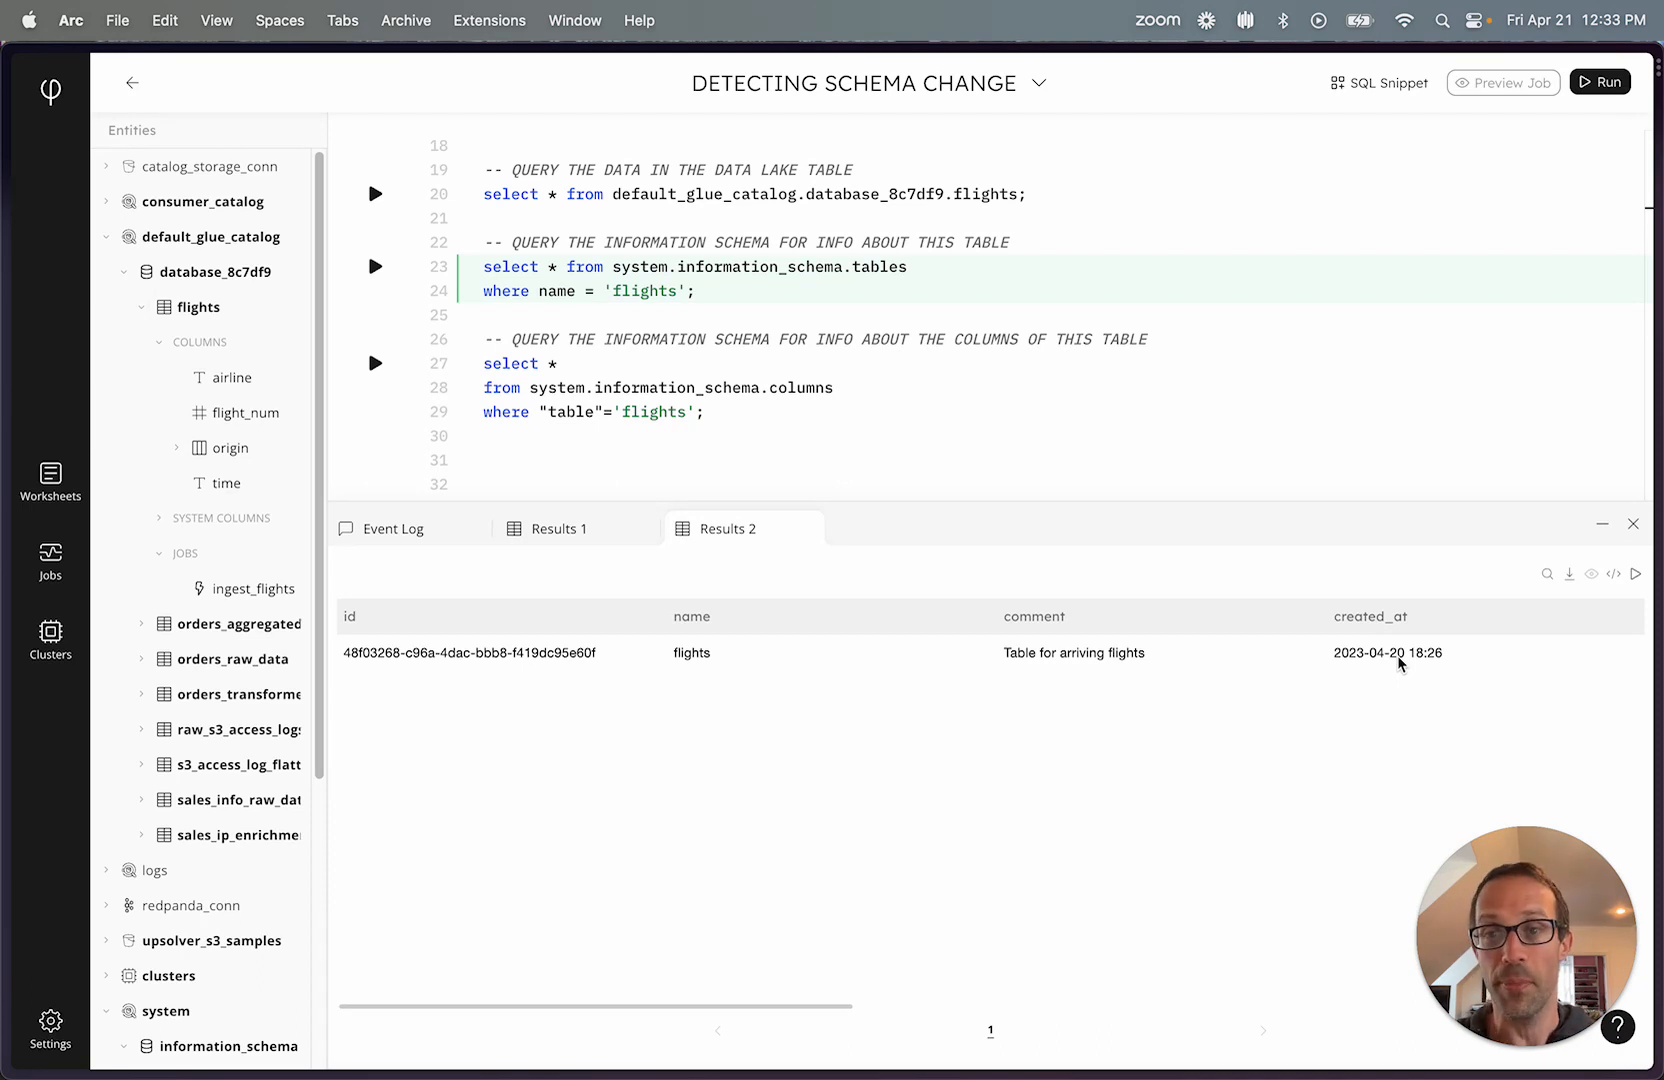
Run the system.information_schema.columns query for flights and narrow the data_type, first_seen_on and table columns of its results.
click(375, 363)
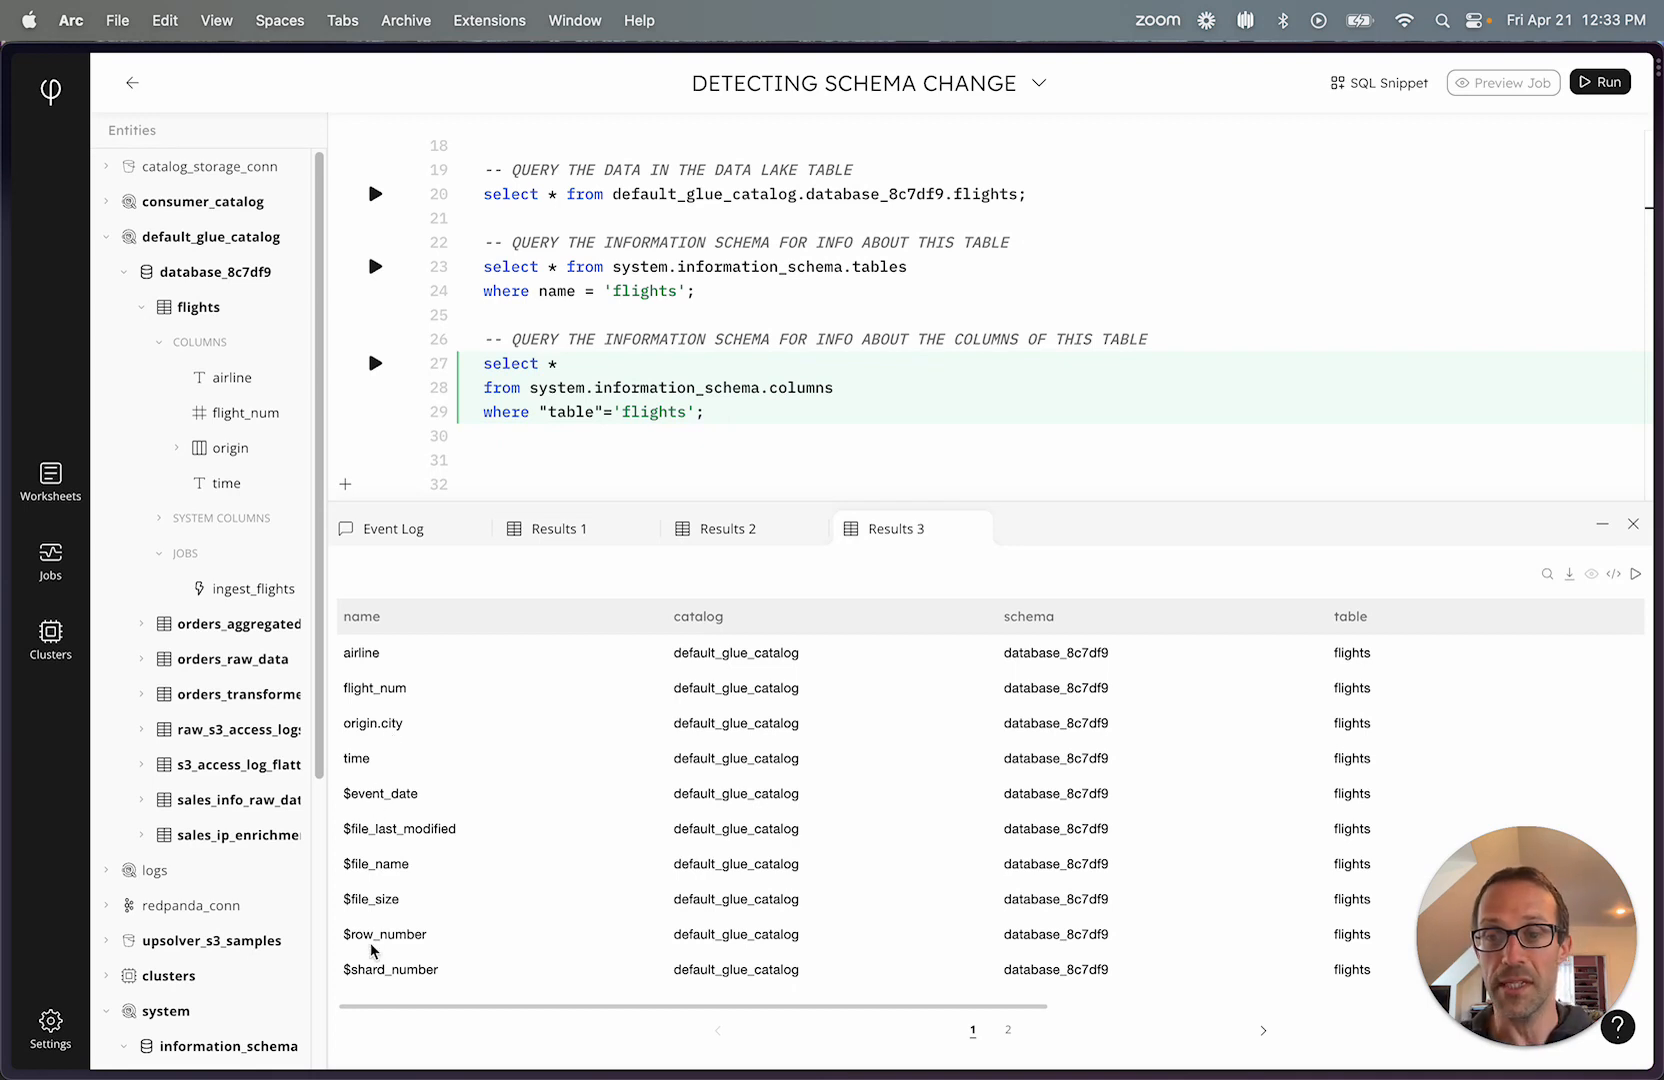
scroll(1283, 746, right, 10)
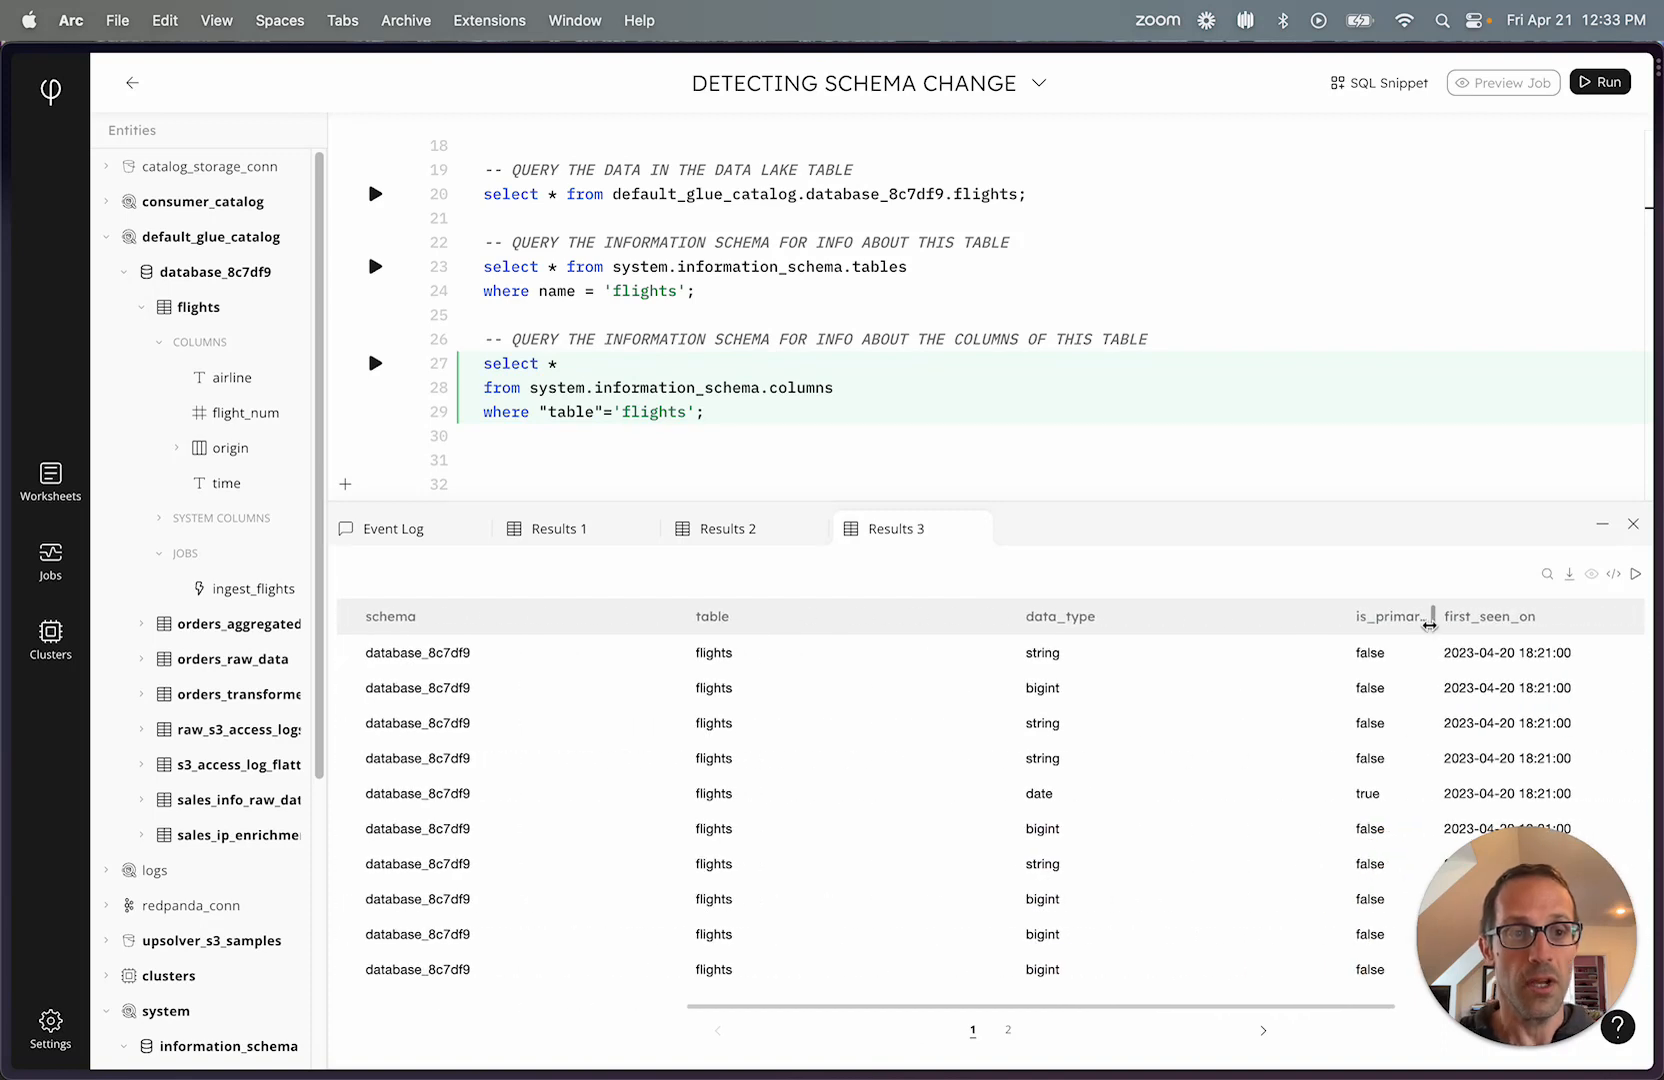
drag(1347, 616, 1141, 618)
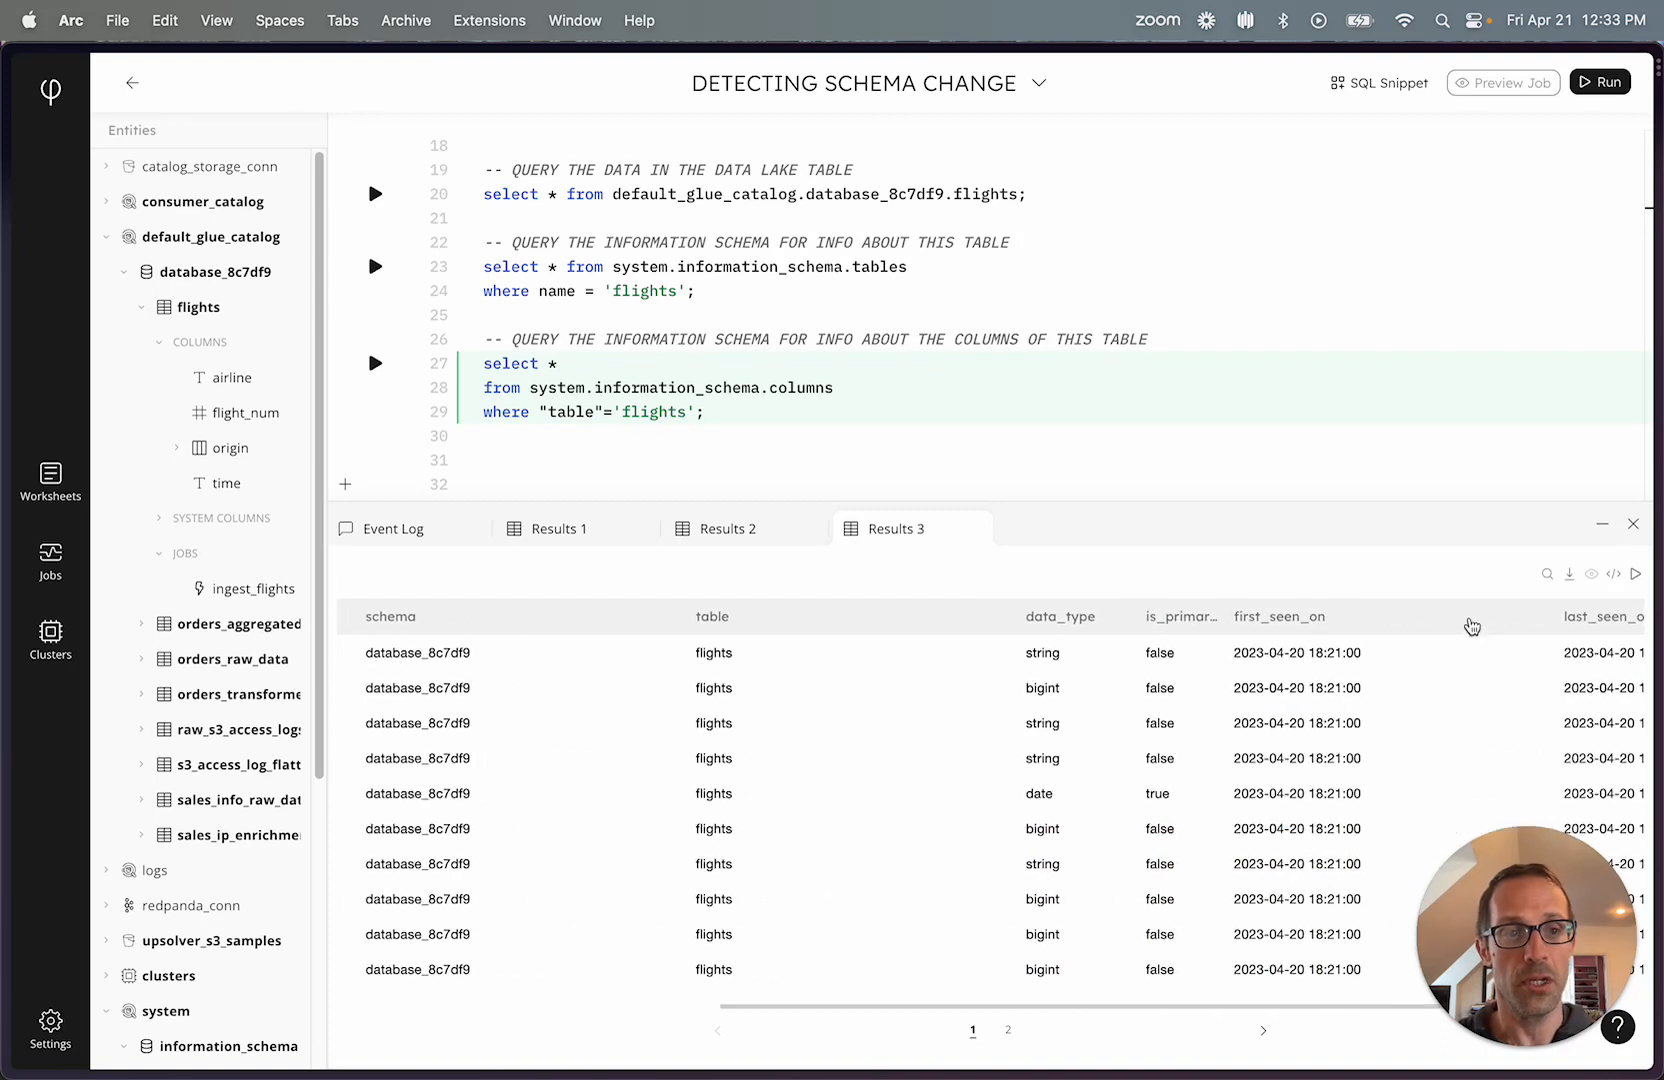
drag(1556, 616, 1472, 616)
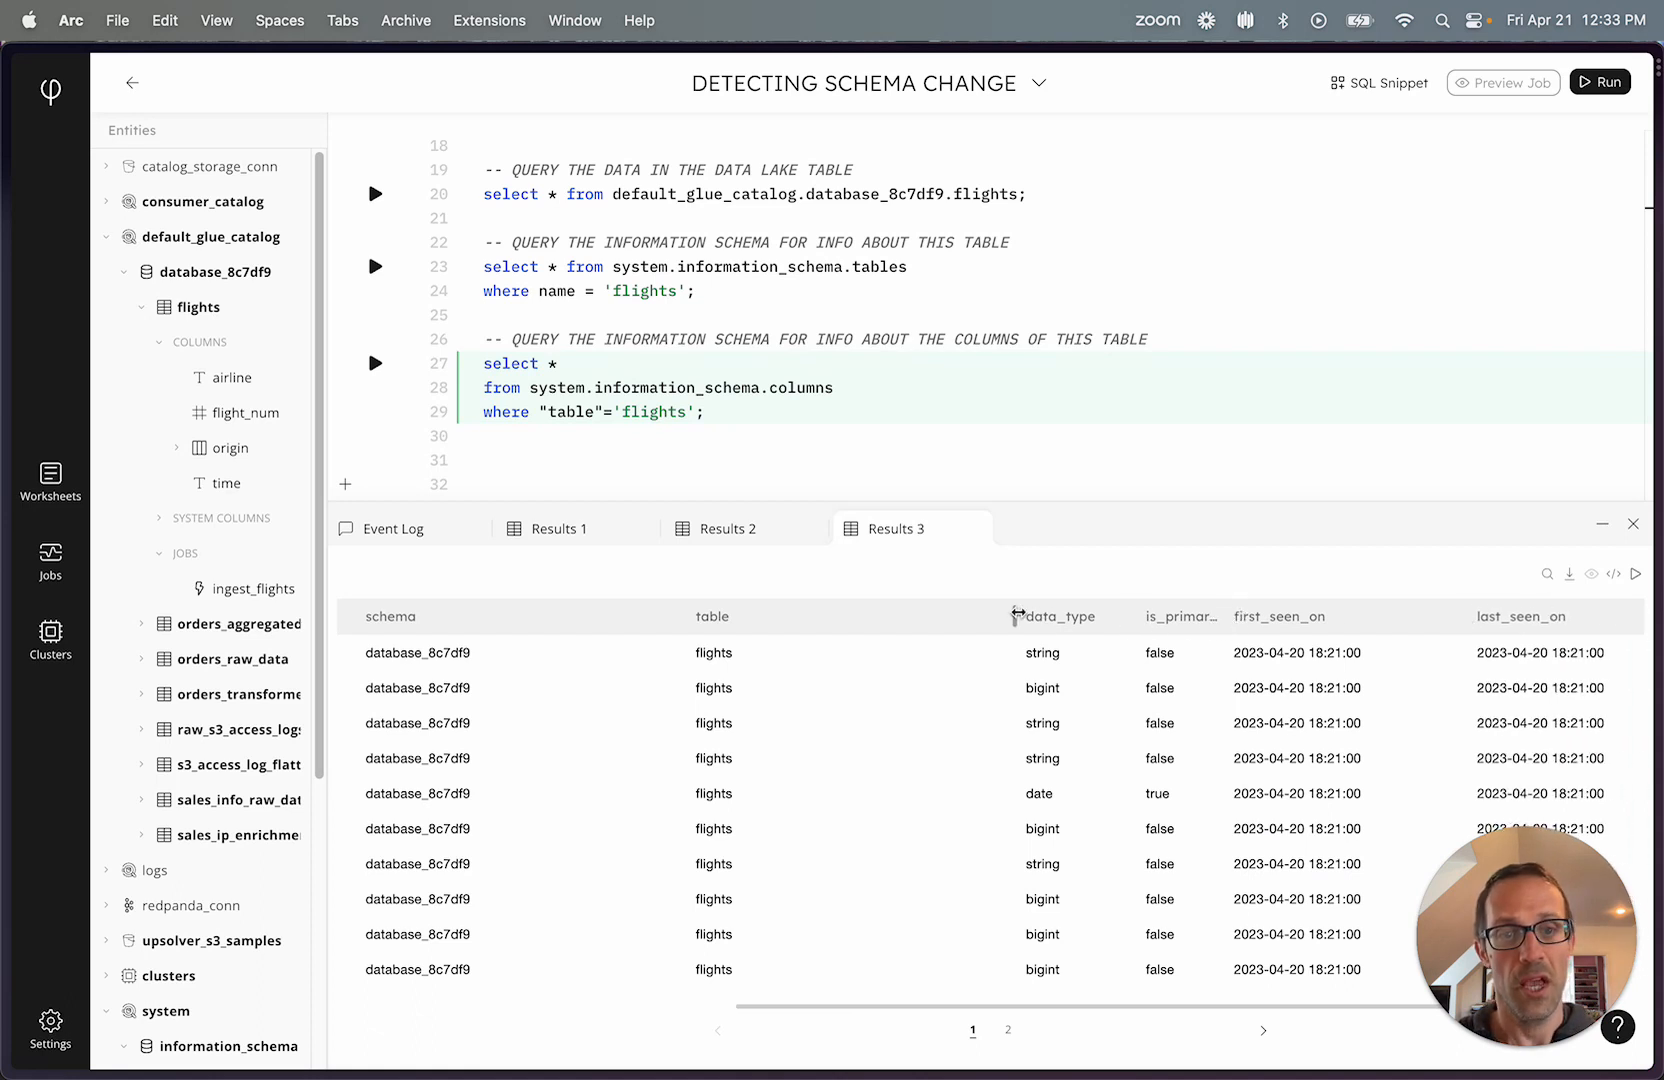
drag(1012, 616, 776, 618)
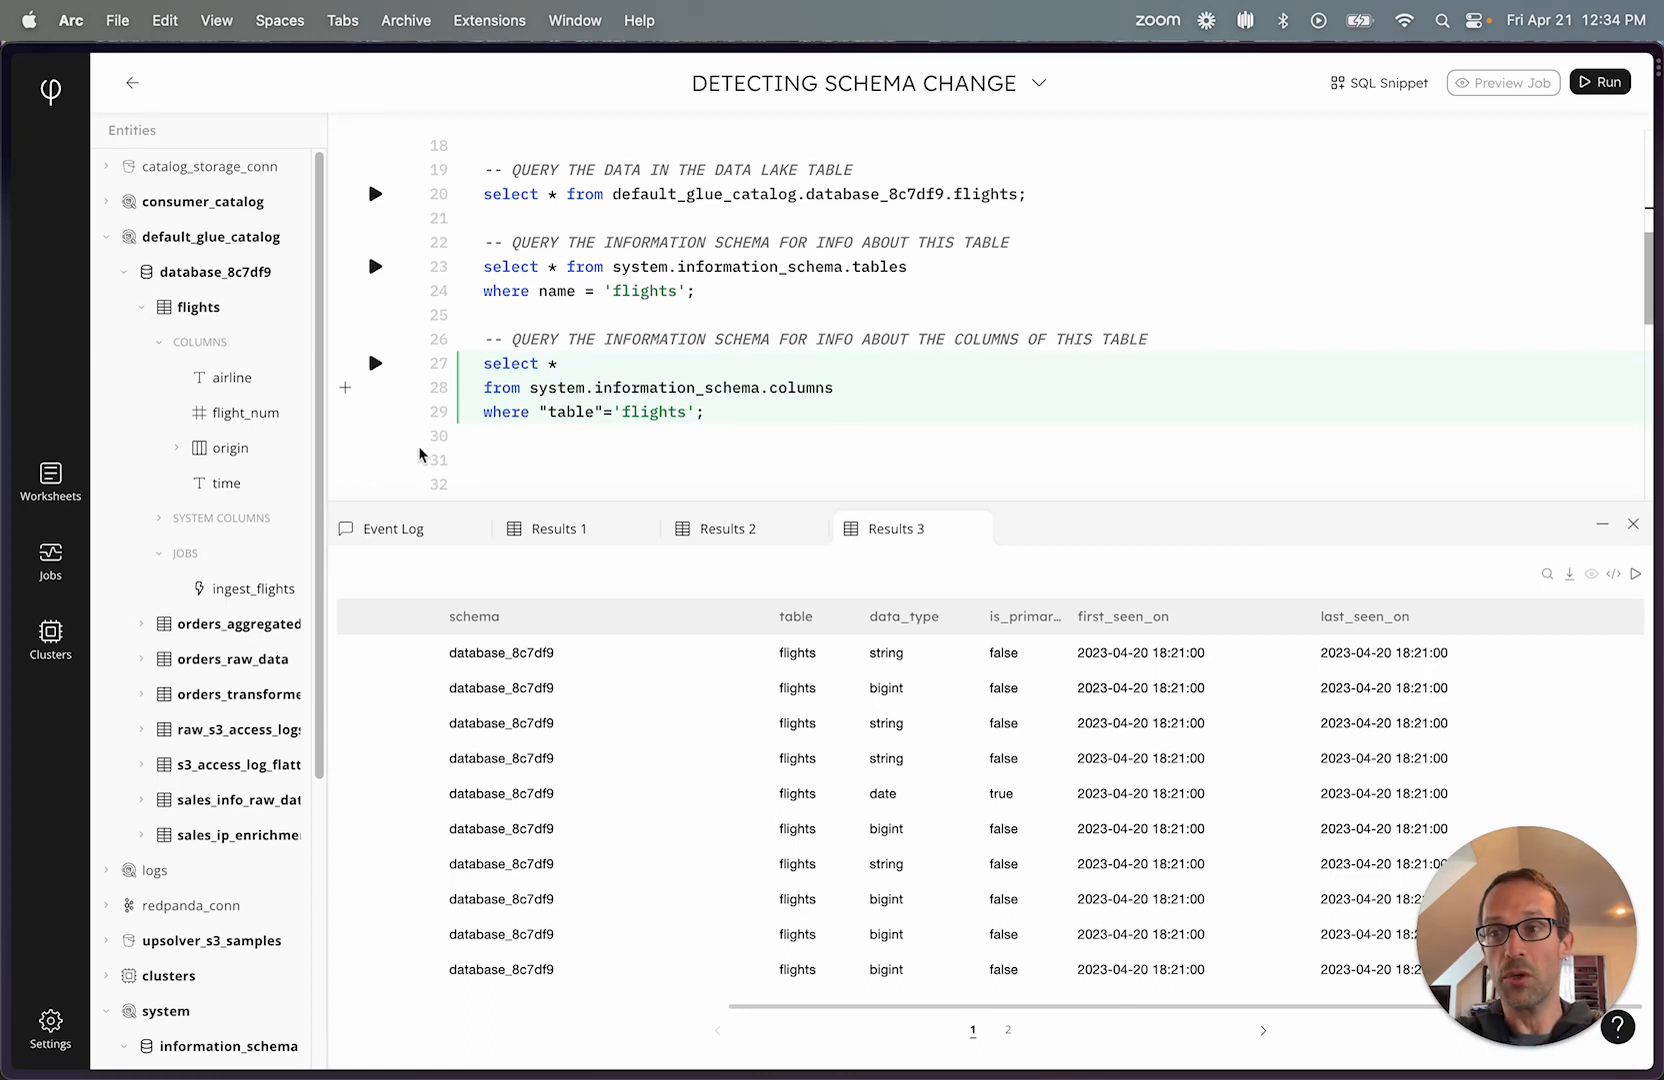
Switch to the S3 Management Console and upload the prepared file_2.json to s3://upsolver-samples/demos/royon/.
mouse_move(3, 430)
click(104, 352)
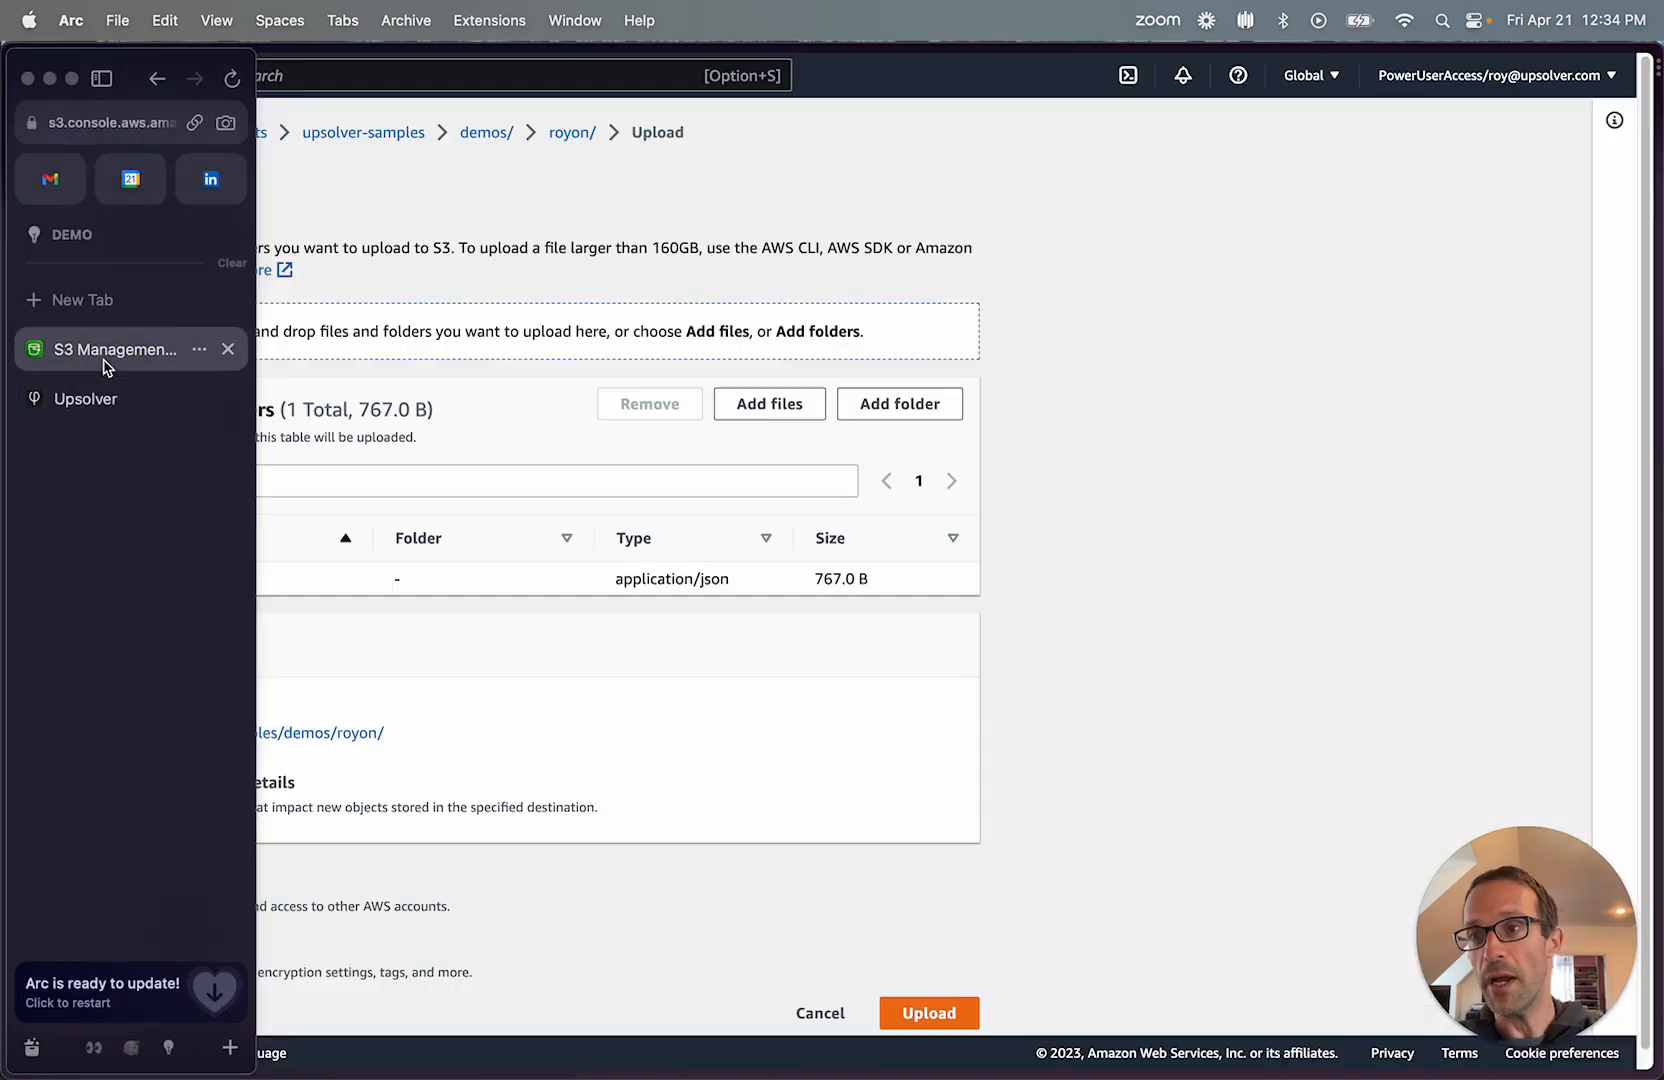
click(929, 1013)
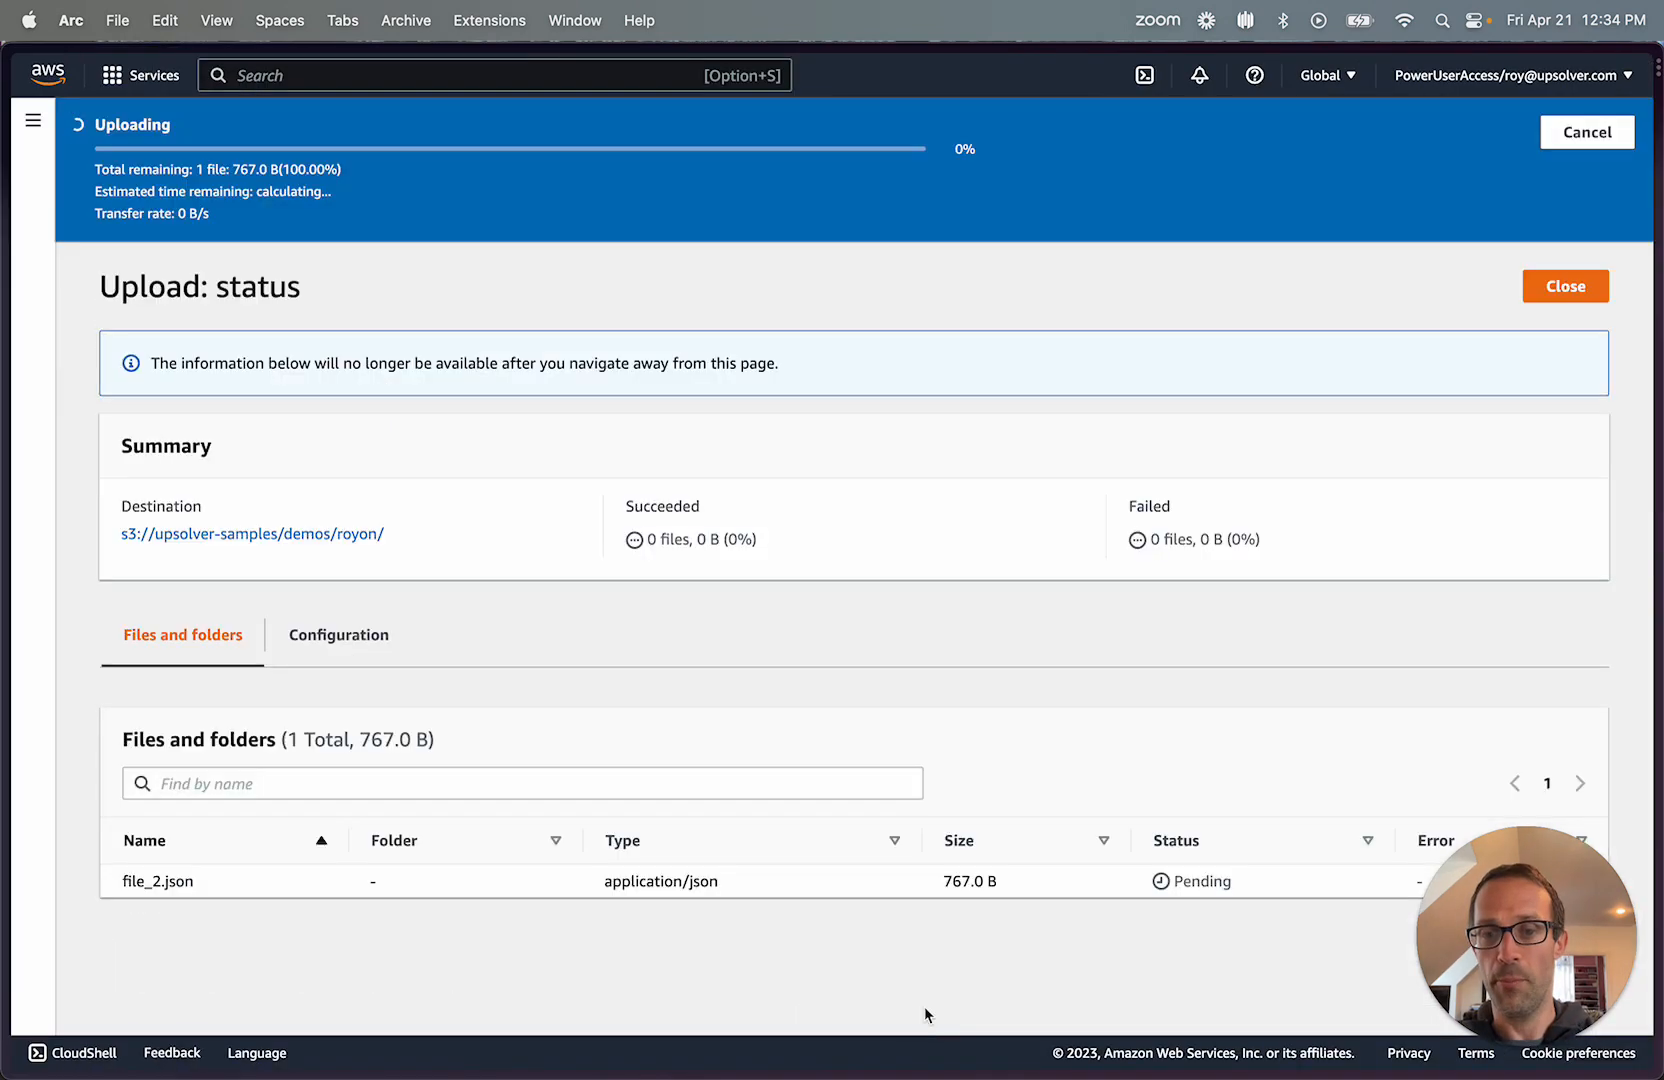
Return to the Upsolver worksheet and close the three earlier query results, leaving only the event log.
mouse_move(5, 602)
click(62, 397)
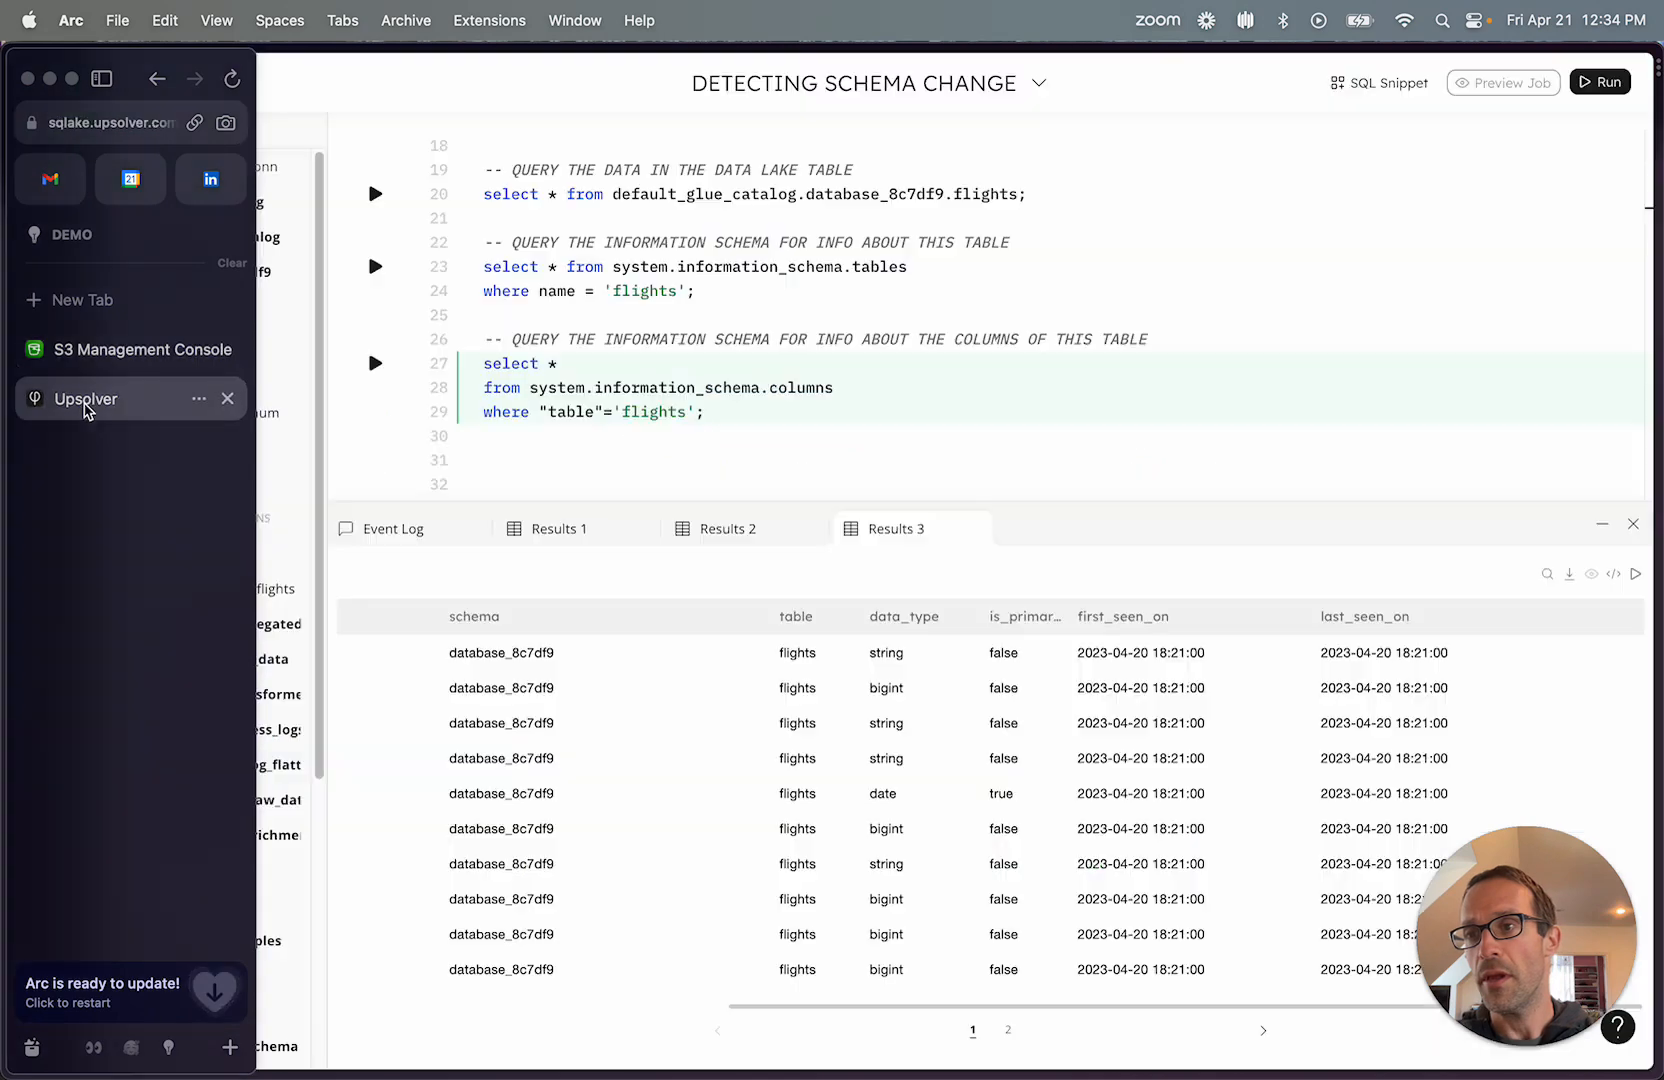
click(974, 528)
click(806, 528)
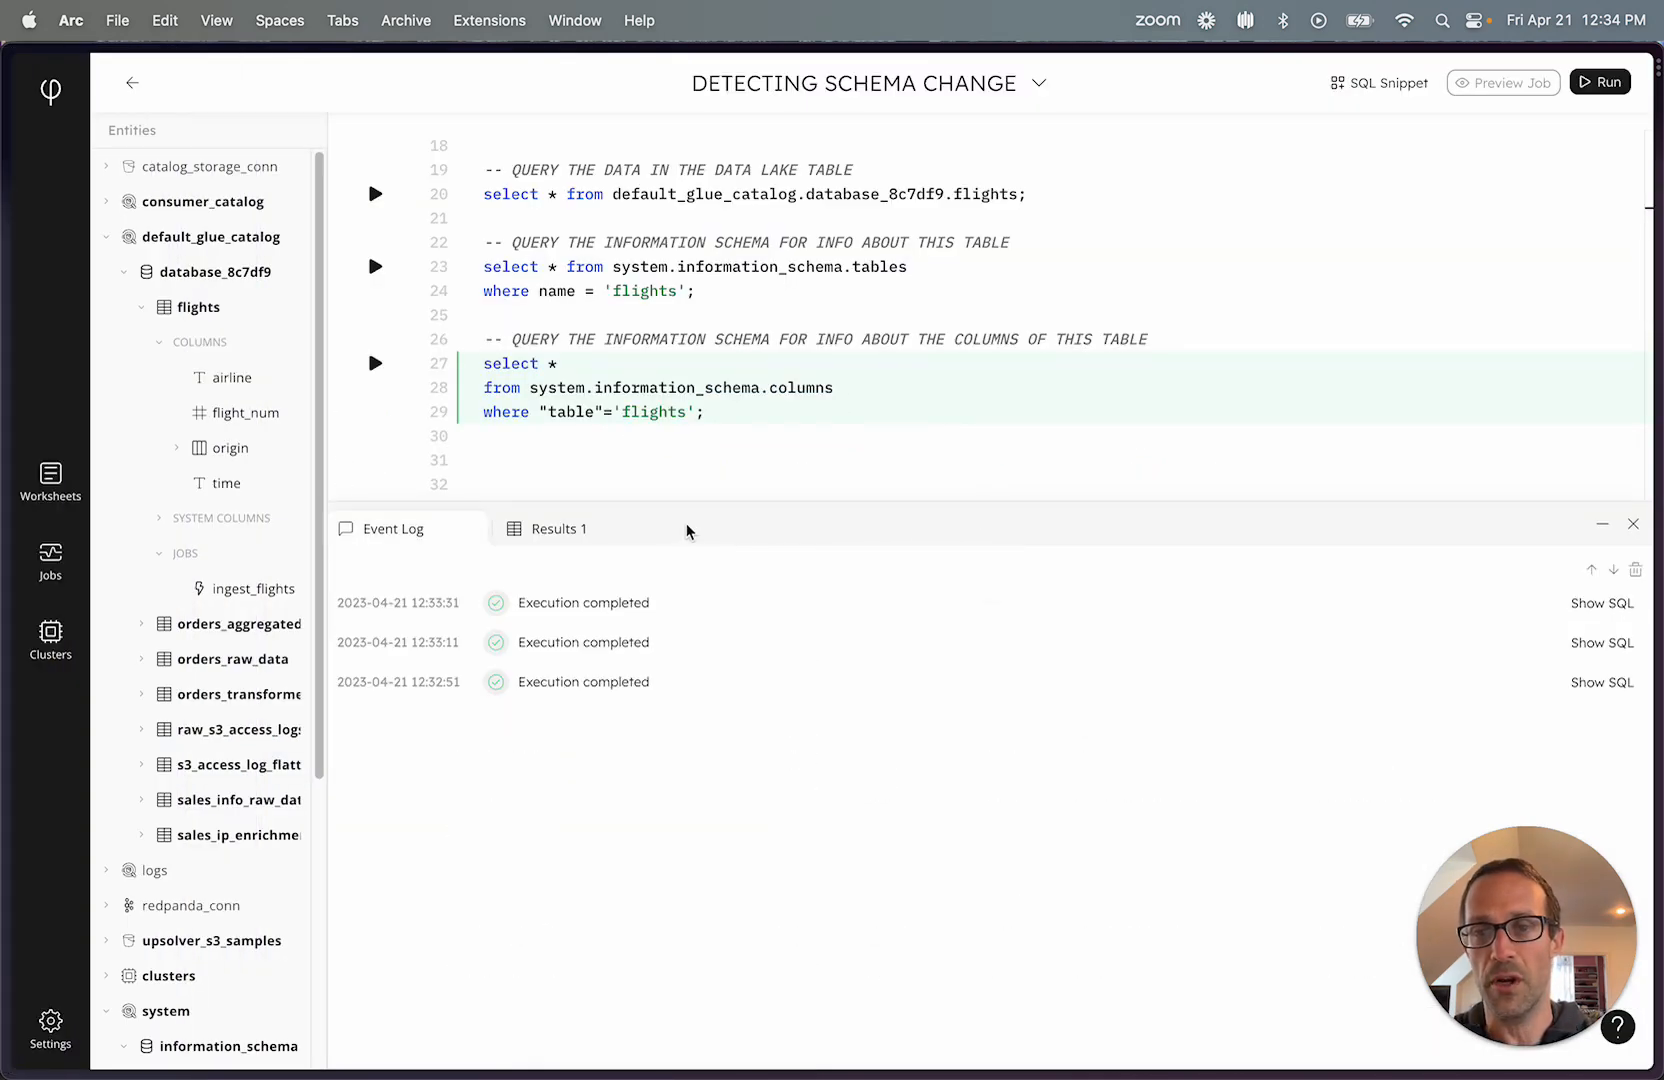
click(637, 528)
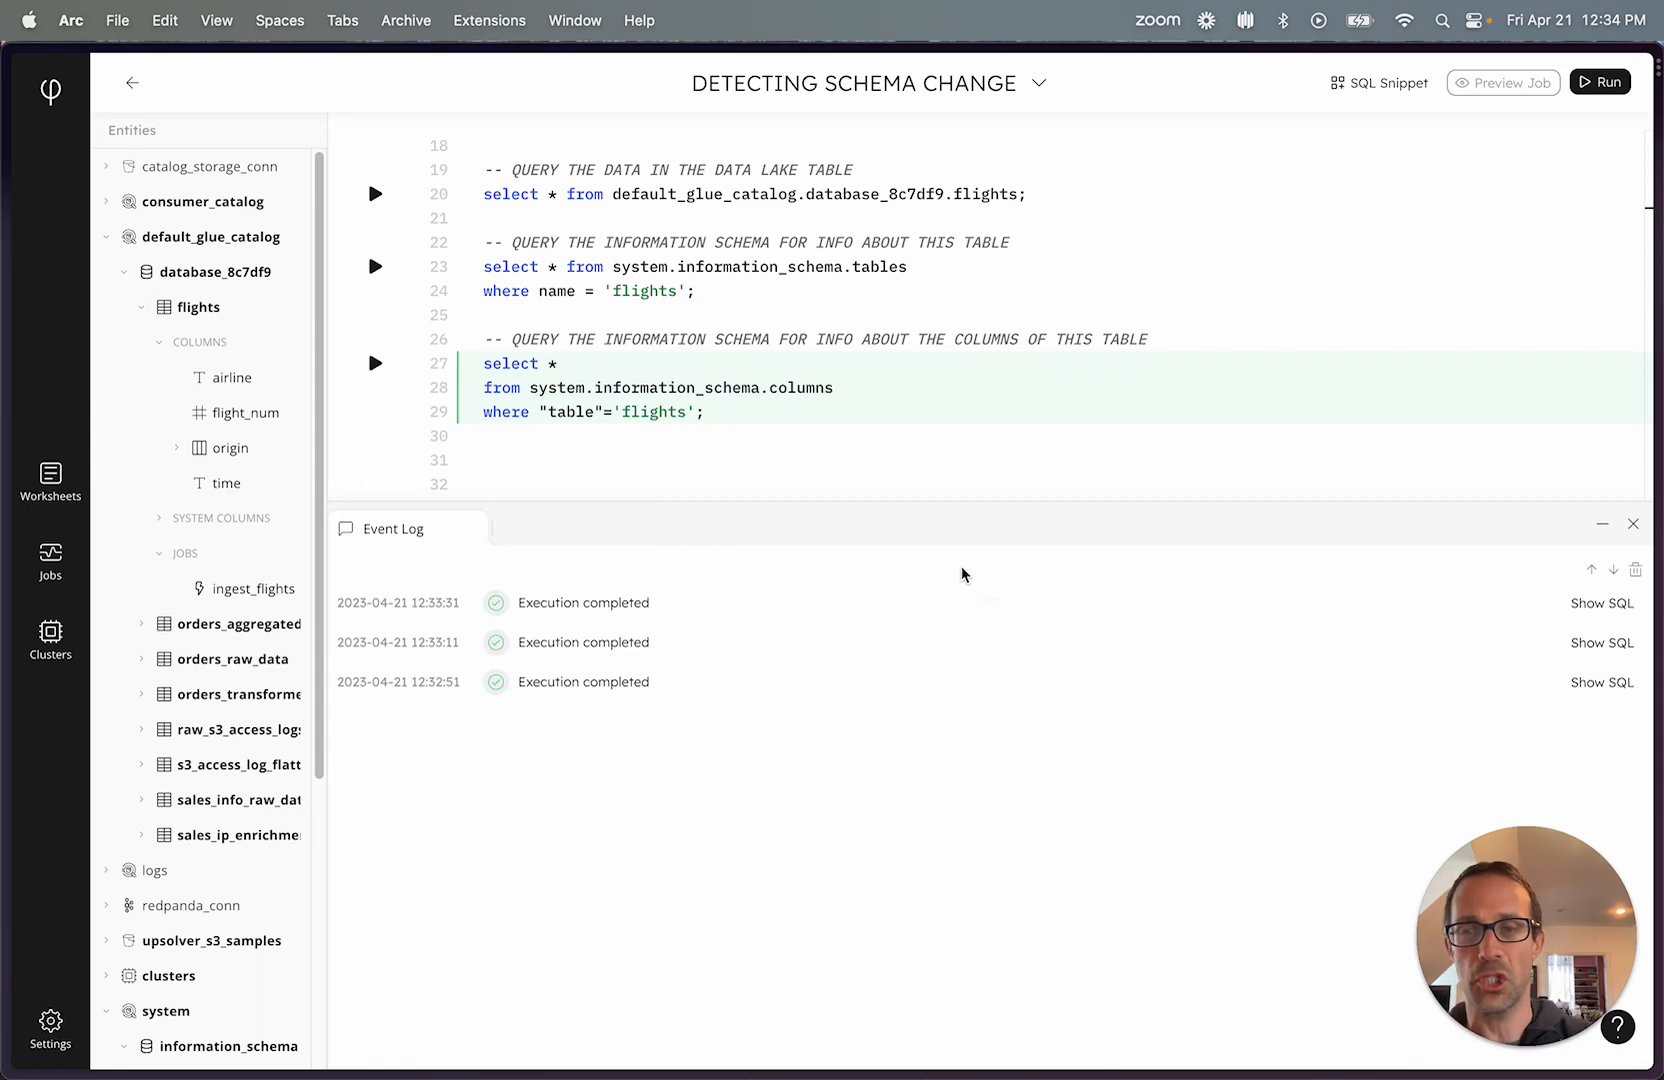
Run the select query on the flights data lake table, check its columns, and rerun it for newly ingested rows.
scroll(841, 291, up, 3)
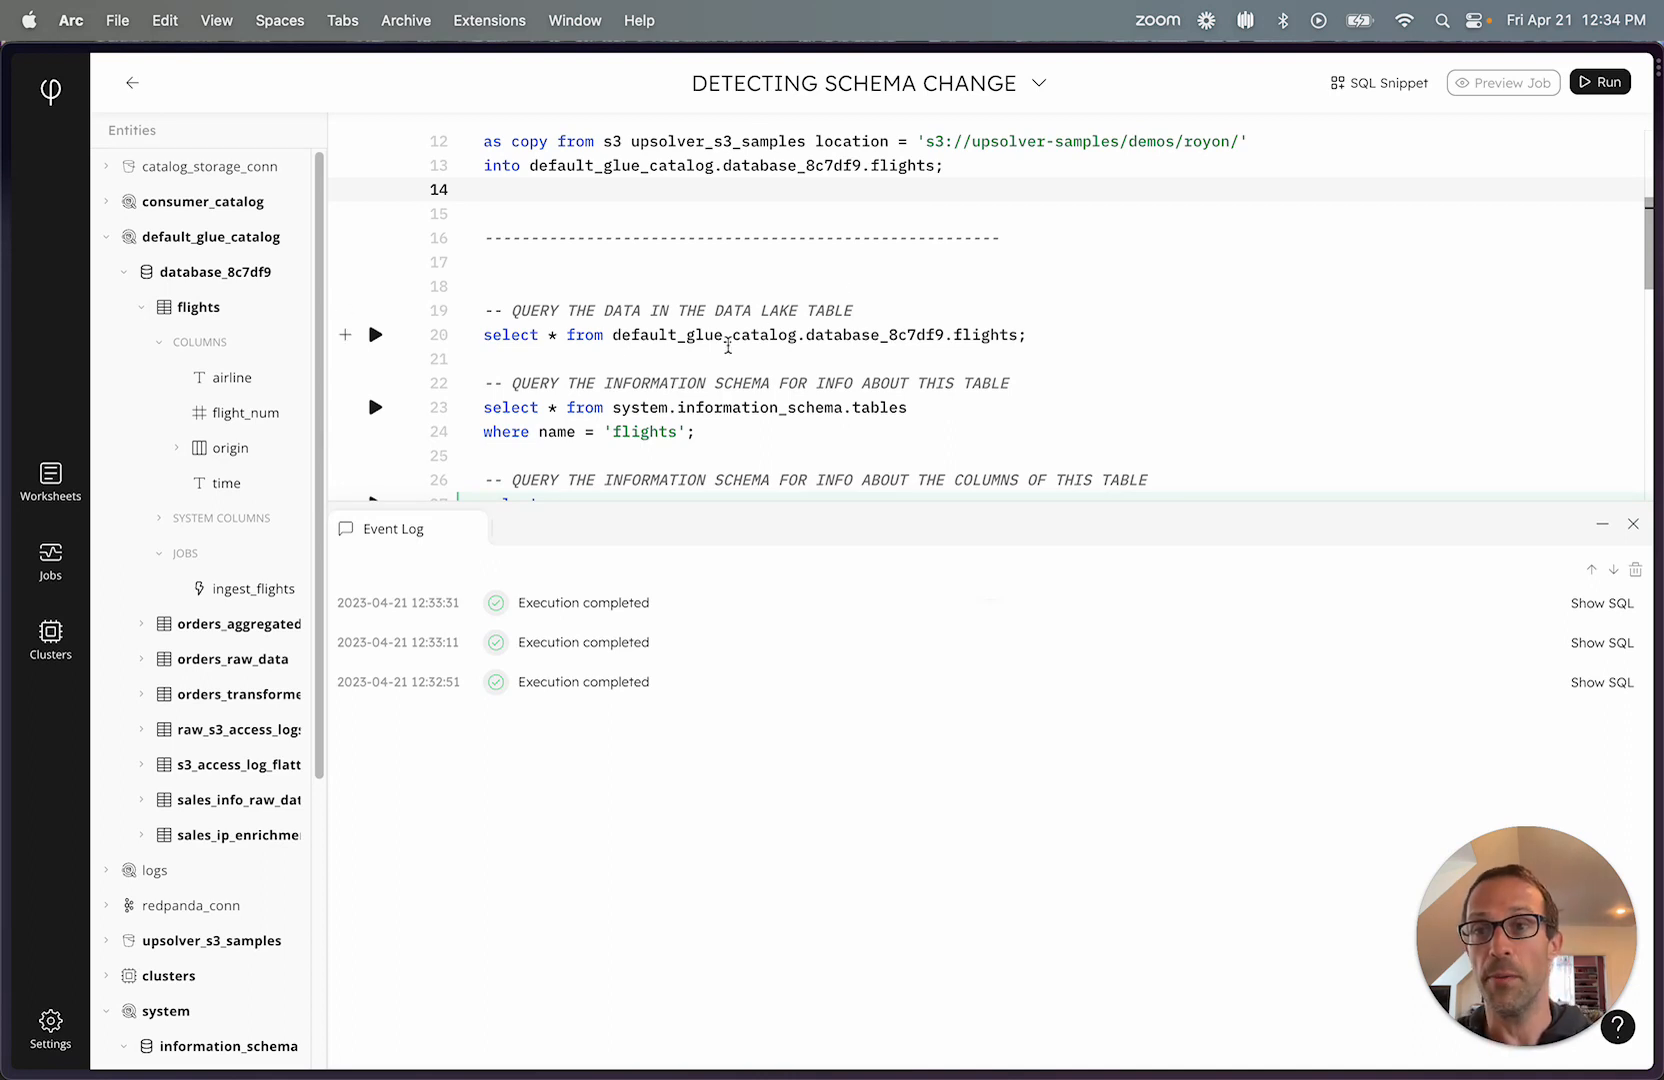
click(375, 336)
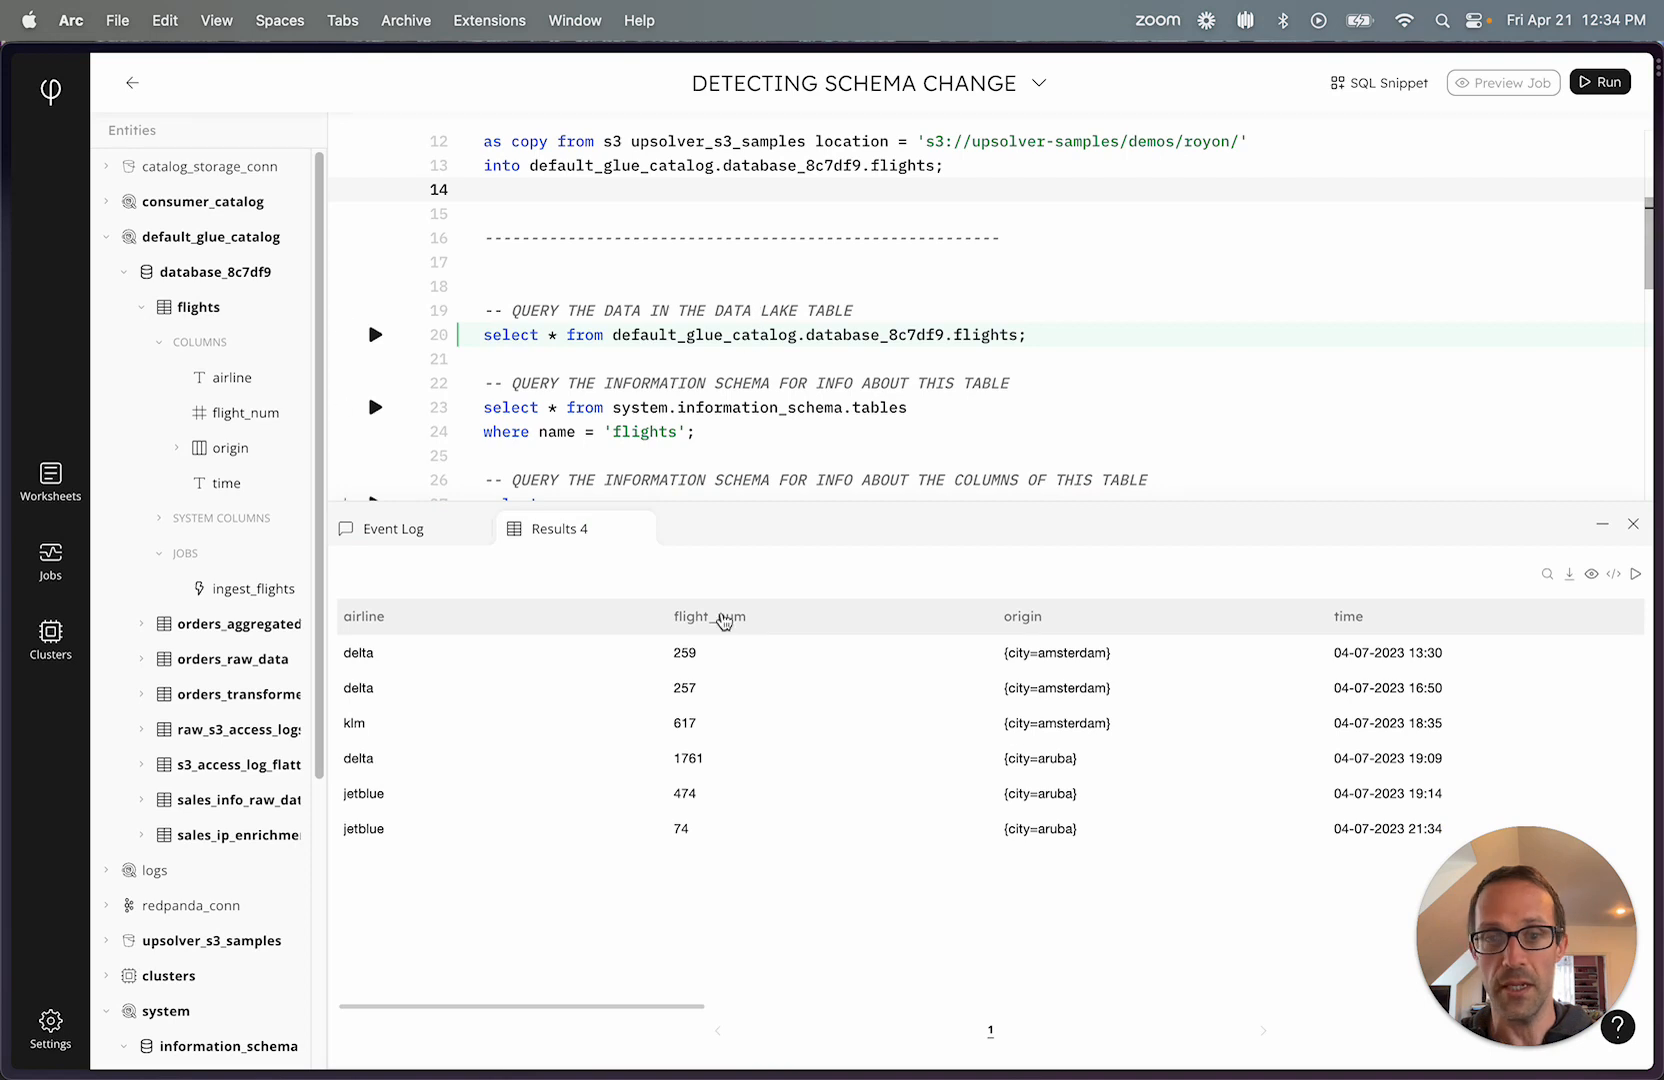
scroll(1140, 738, right, 2)
scroll(1140, 738, right, 5)
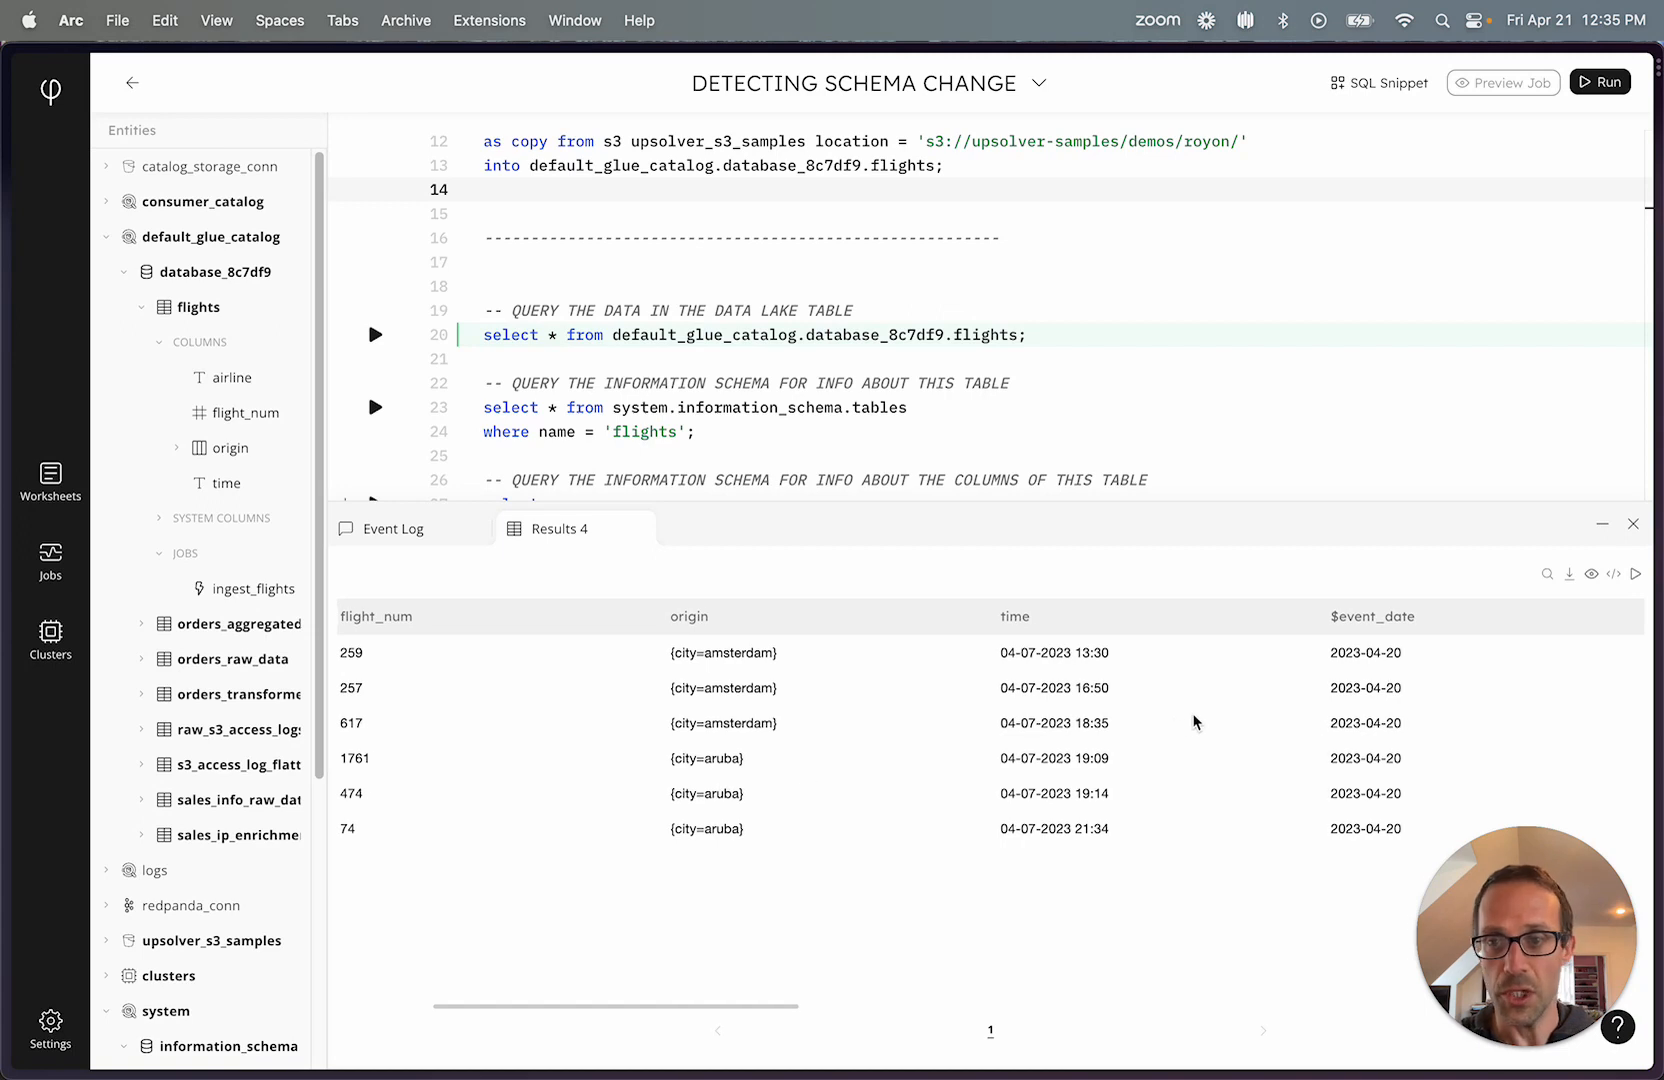
scroll(1195, 721, left, 4)
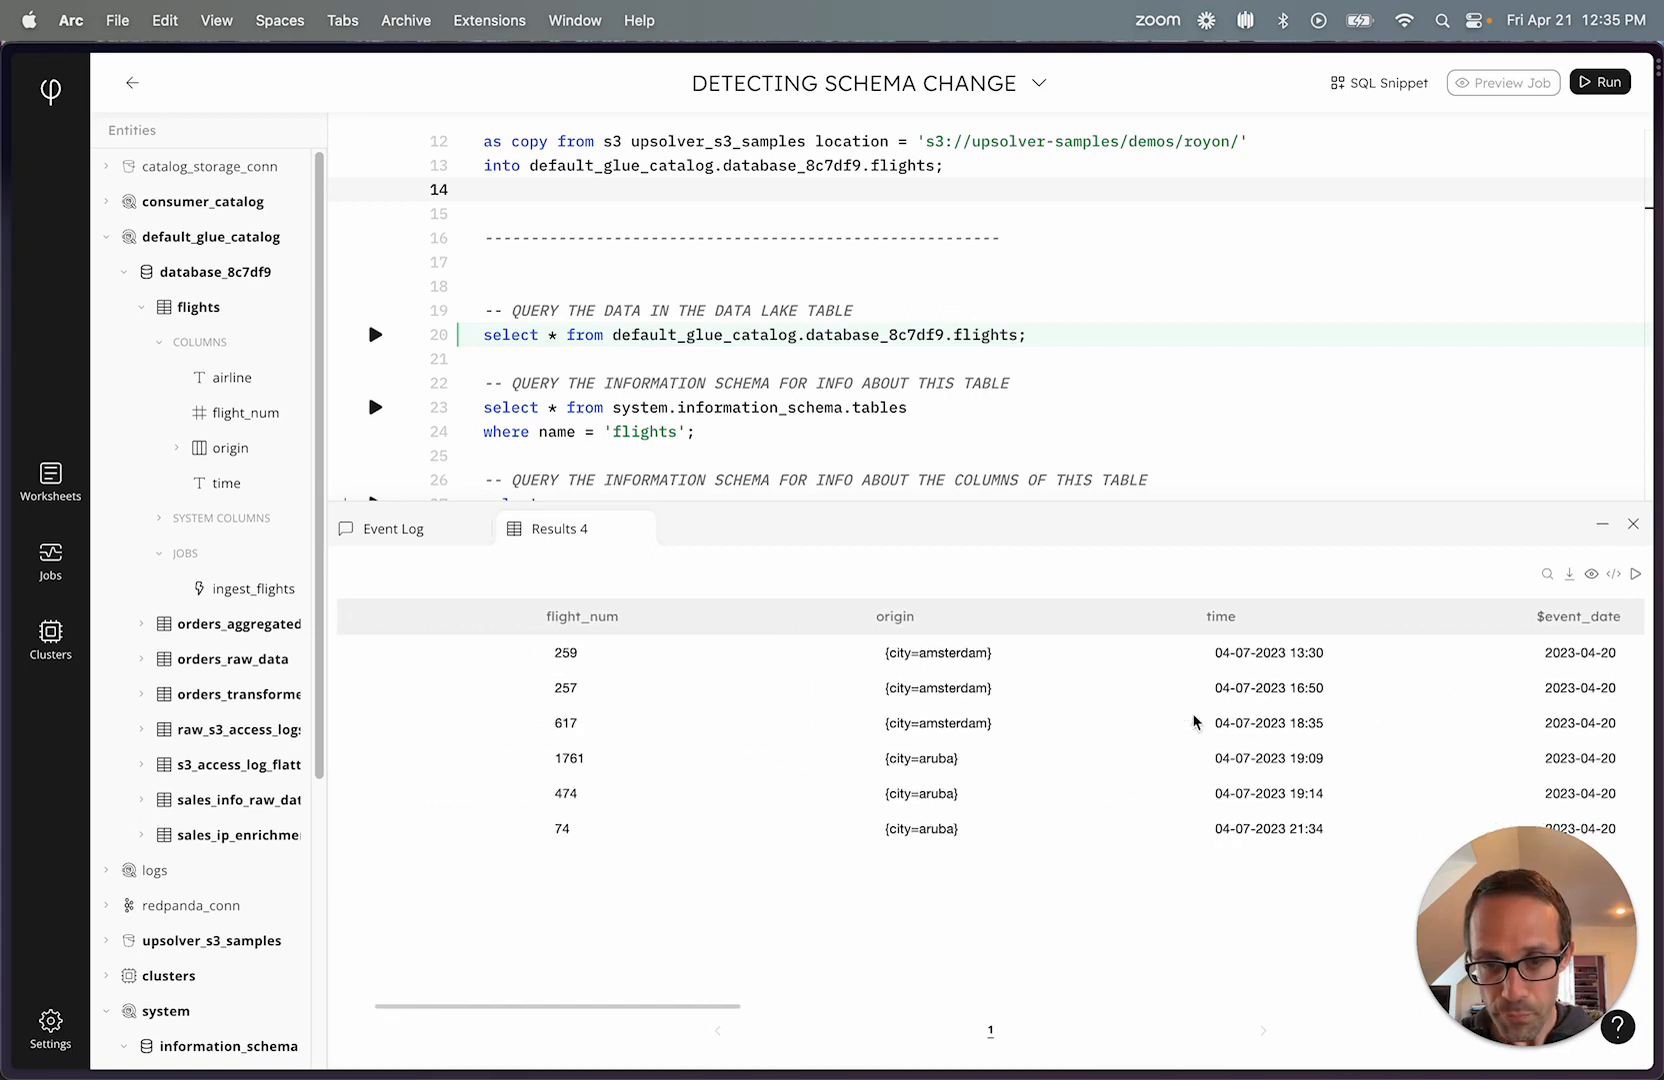
click(1636, 576)
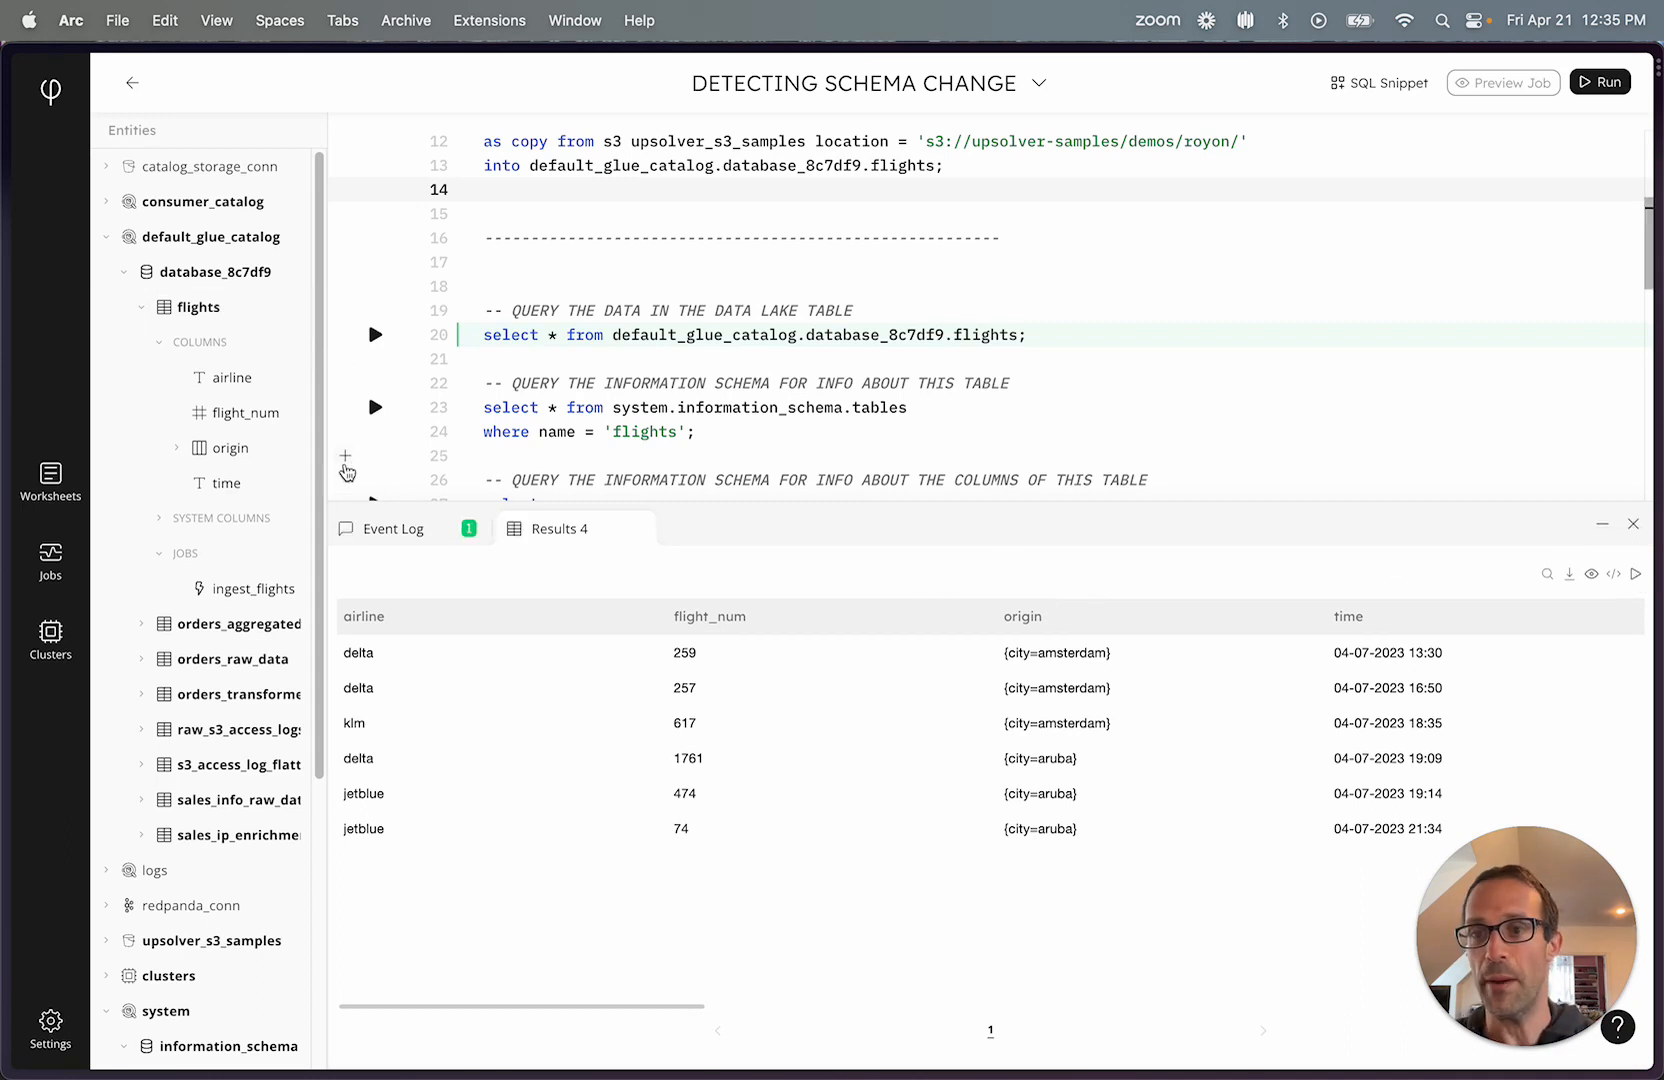
Open the flights table's information in expanded view, examine its events and field statistics, and collapse it again.
click(190, 307)
click(271, 533)
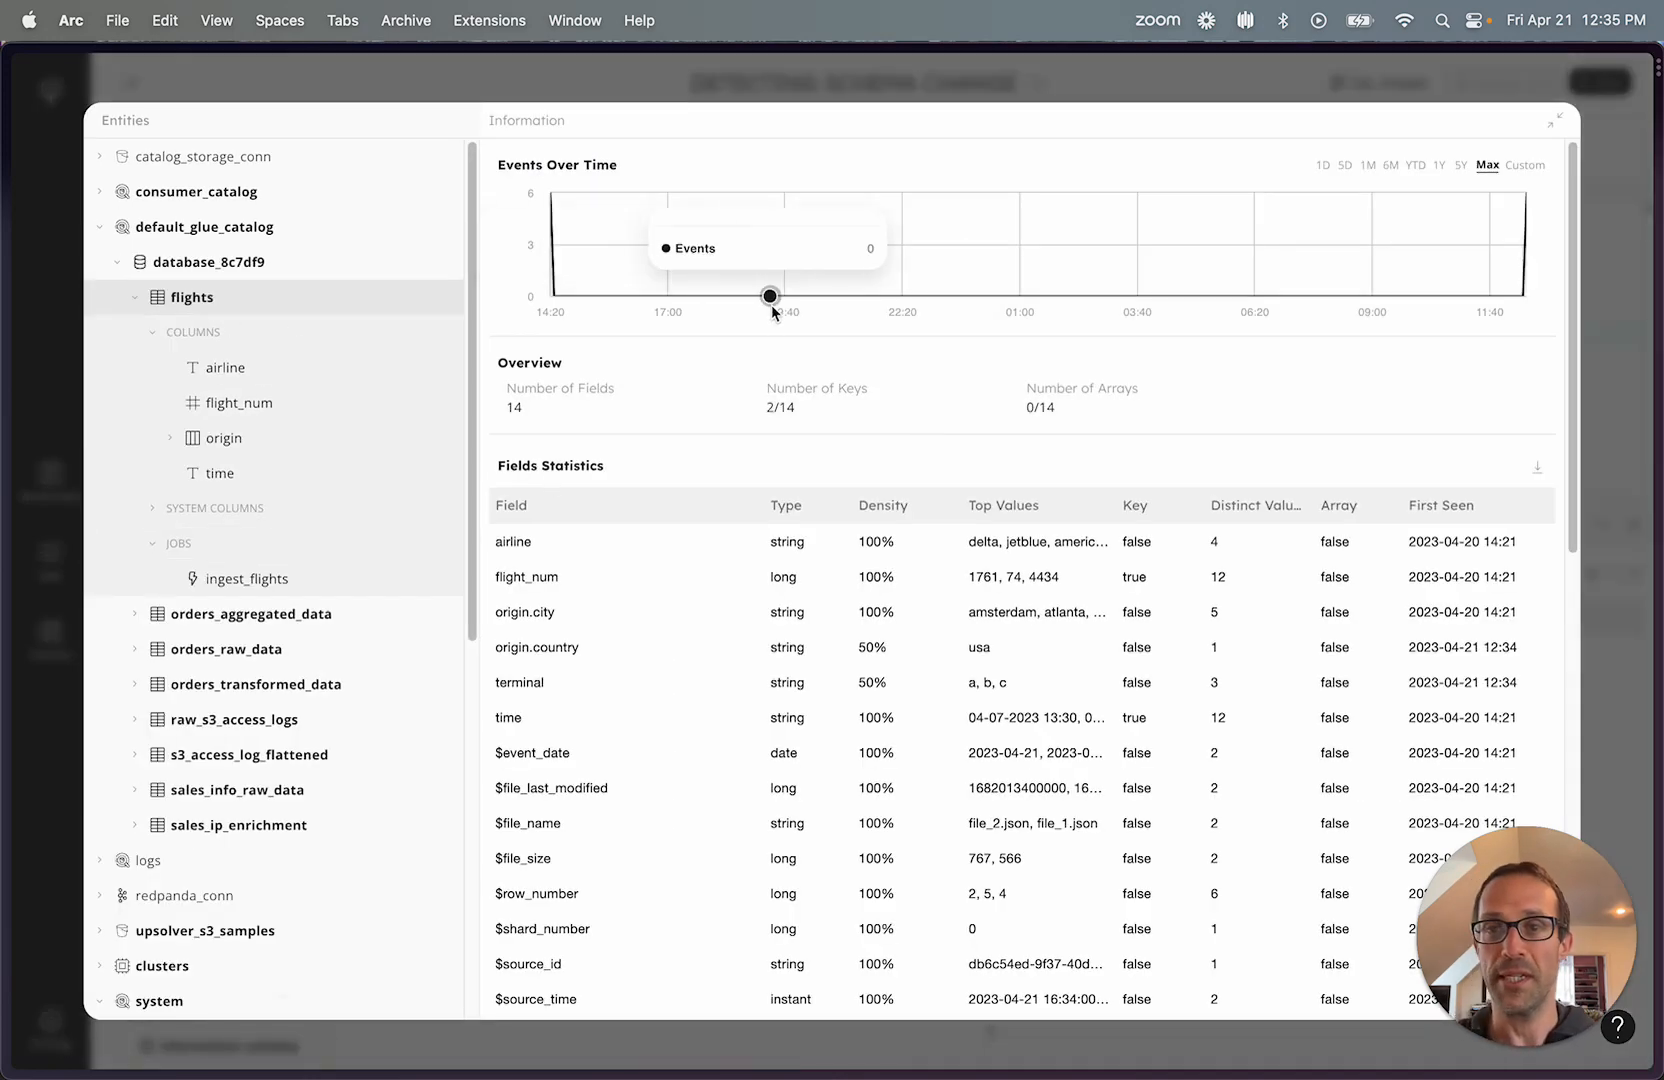
mouse_move(548, 265)
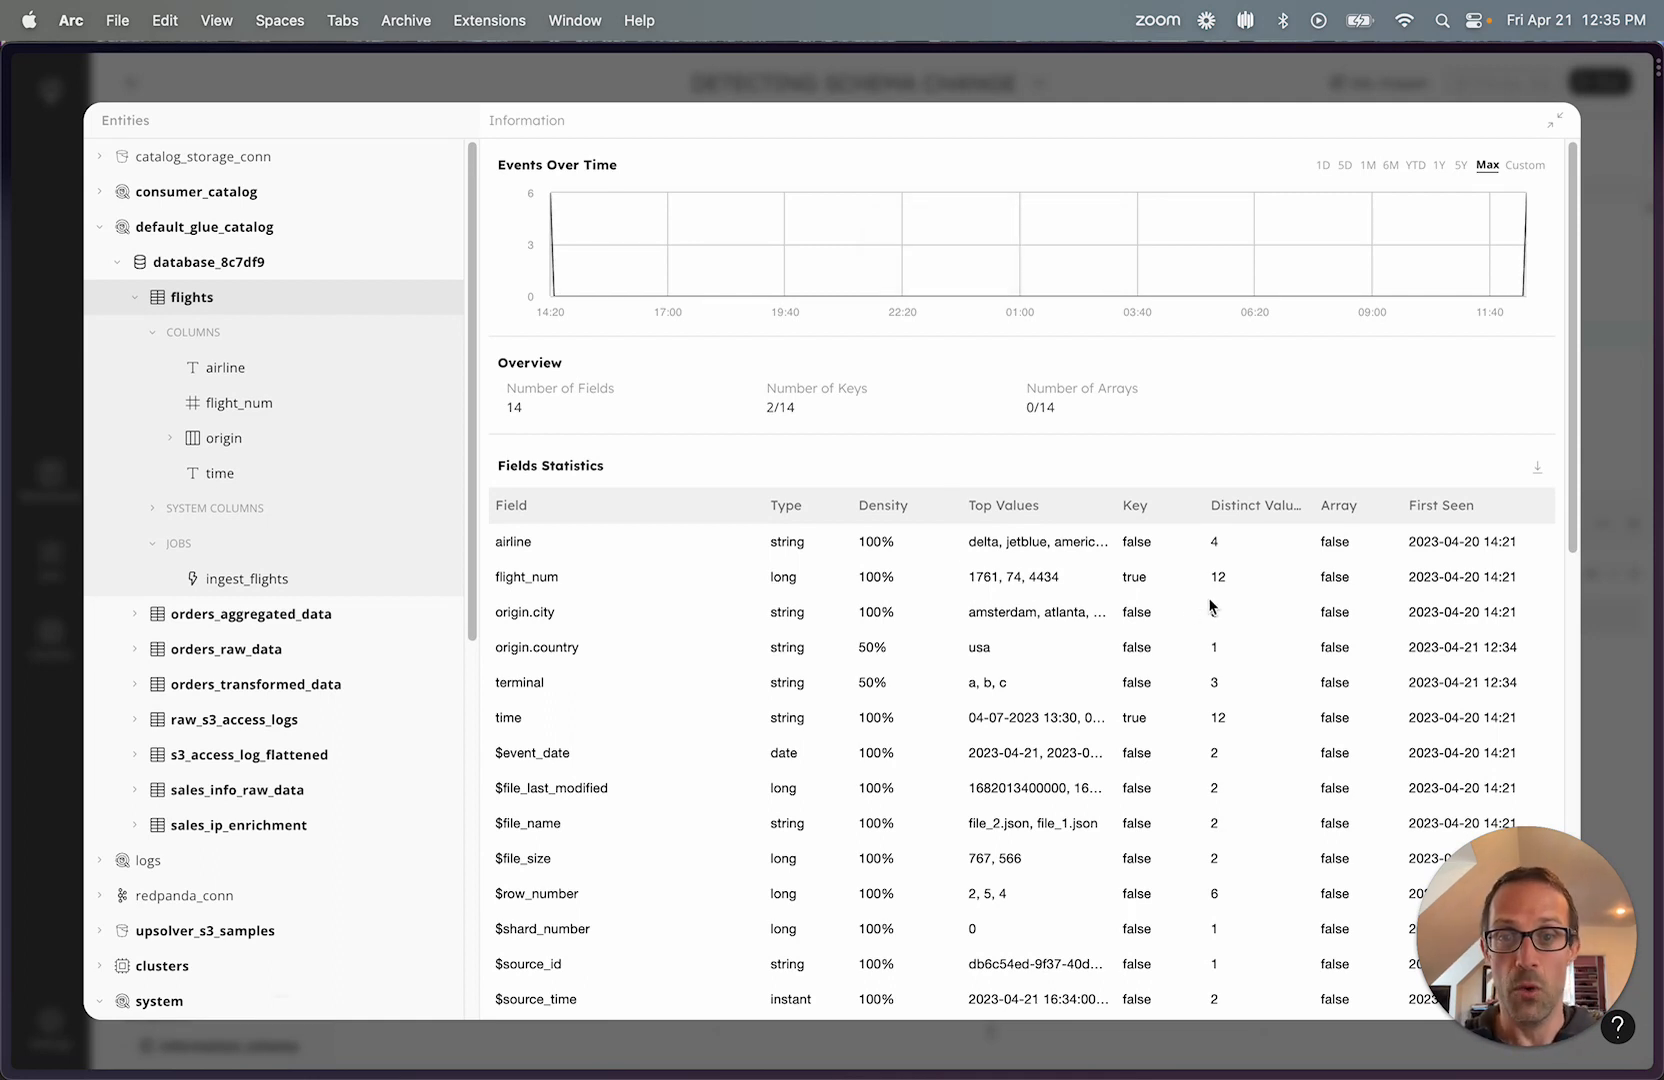
scroll(1173, 608, down, 4)
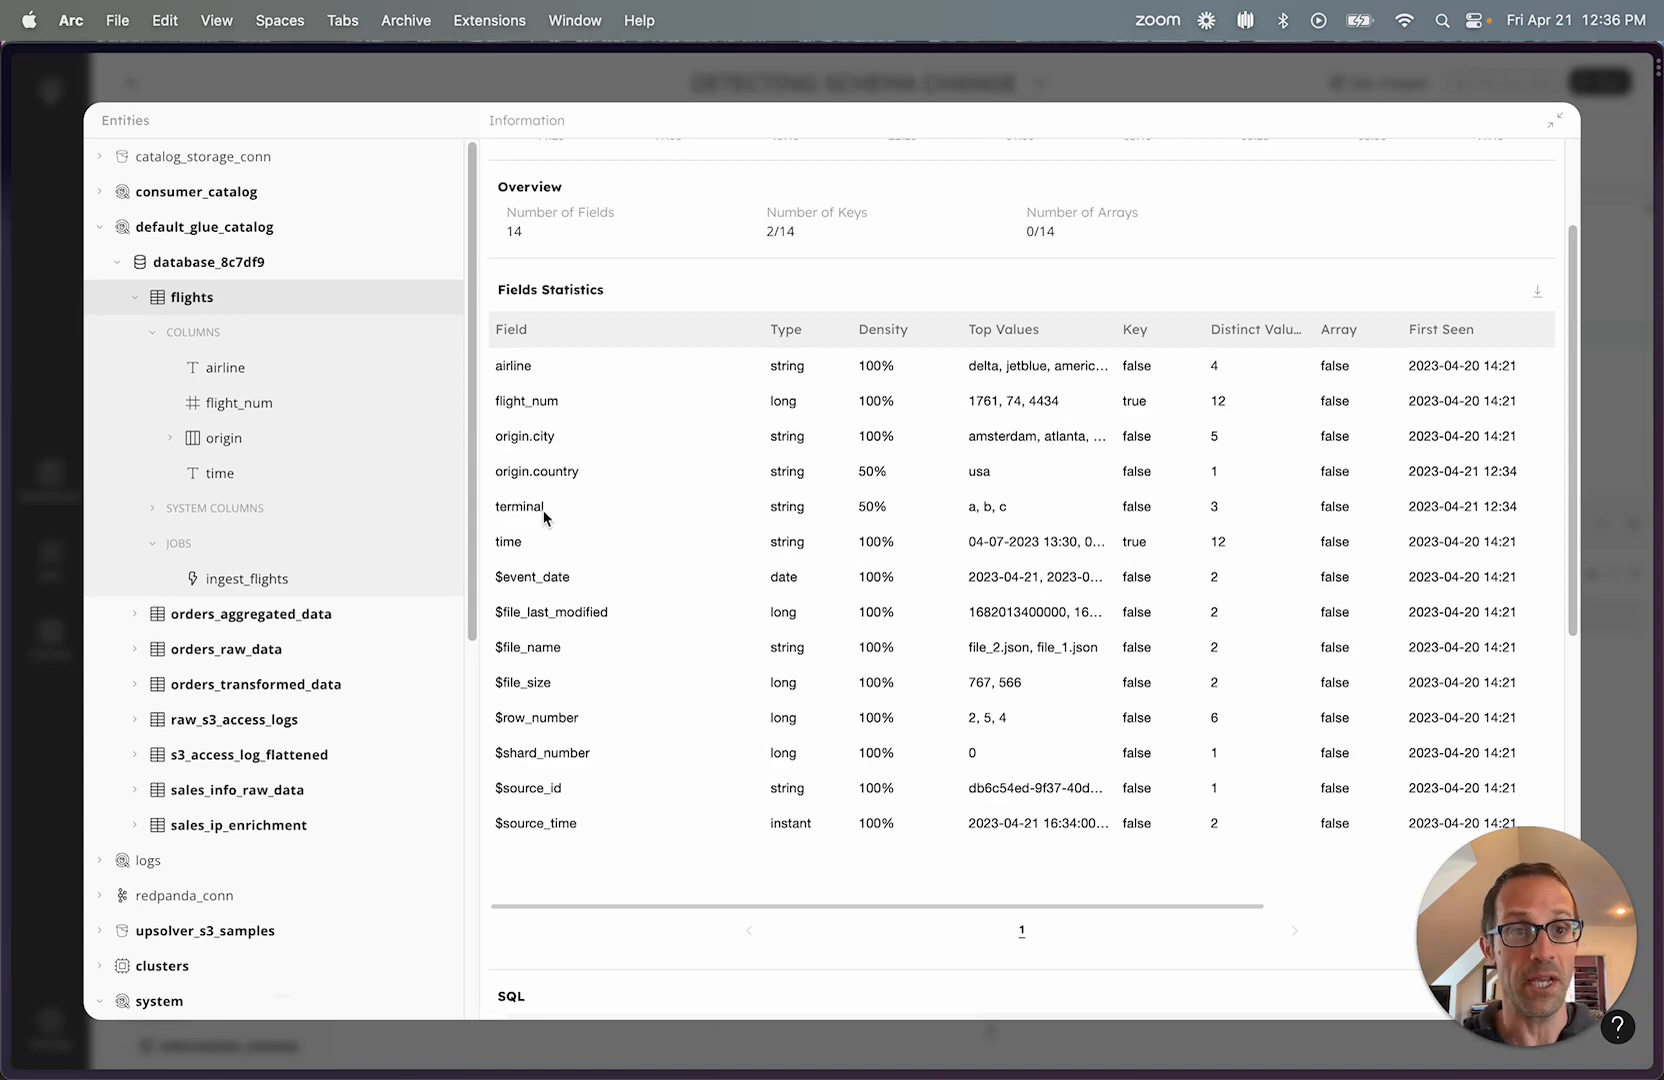
scroll(1236, 500, right, 5)
scroll(1236, 470, left, 5)
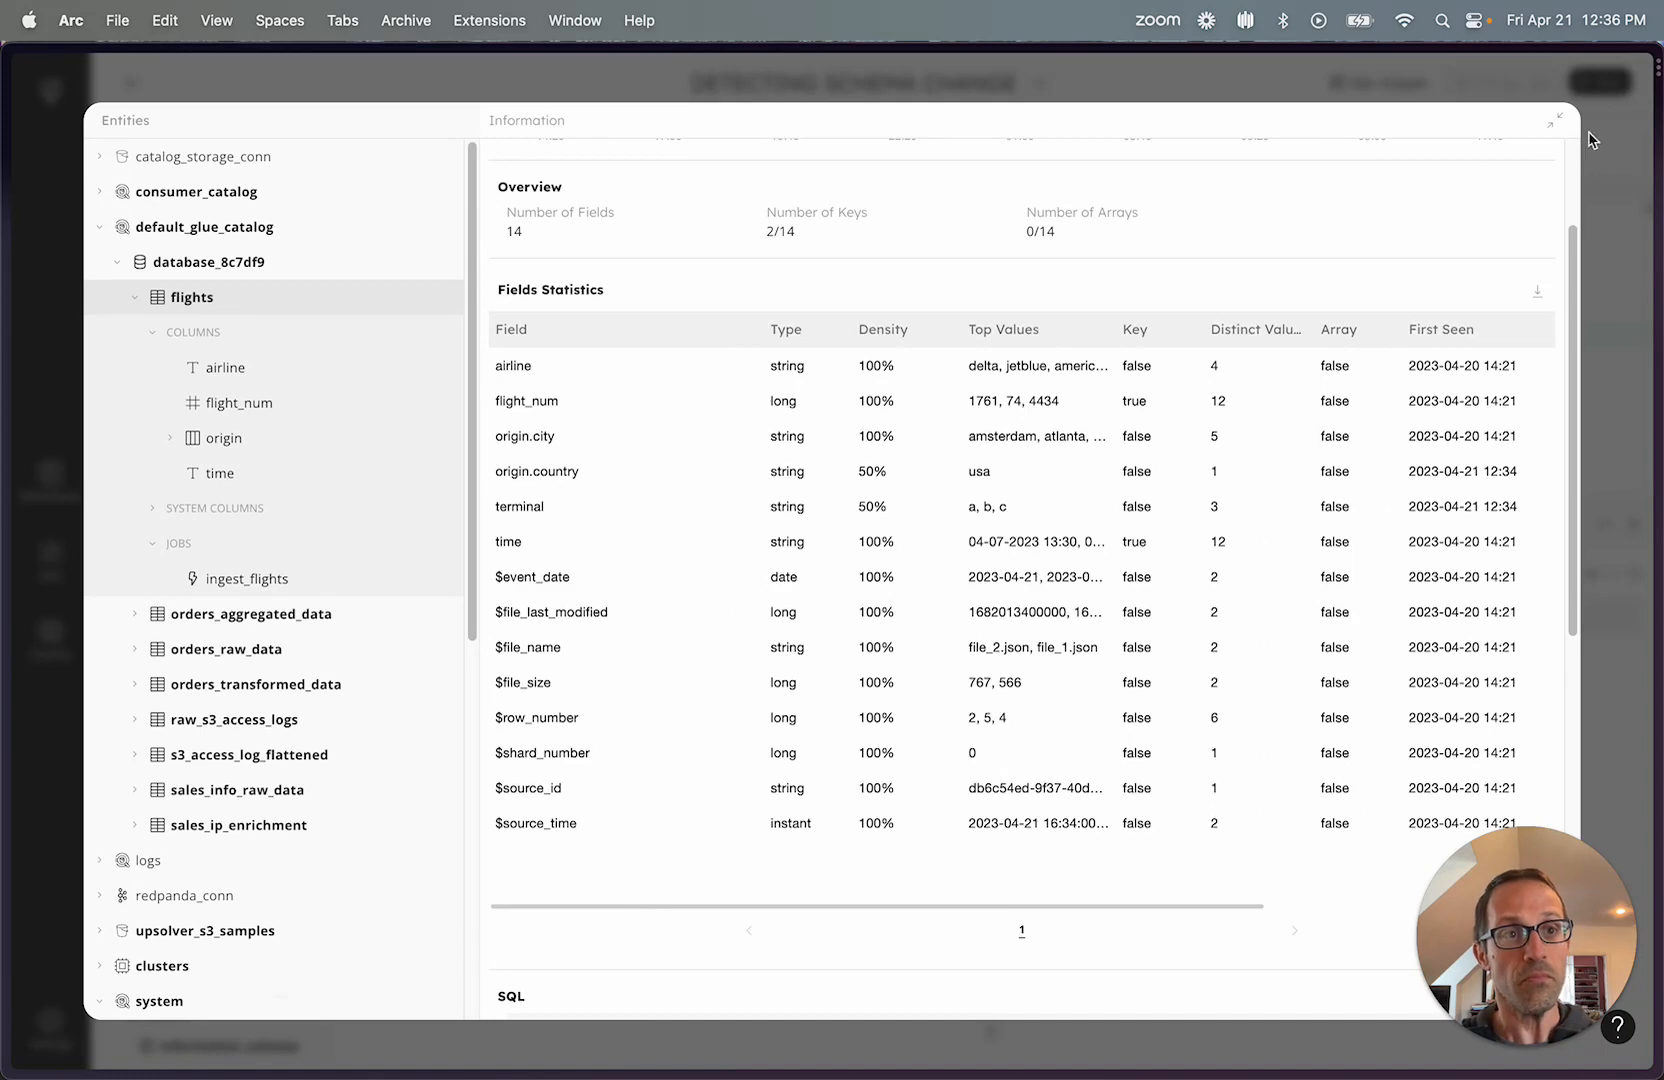
click(1554, 120)
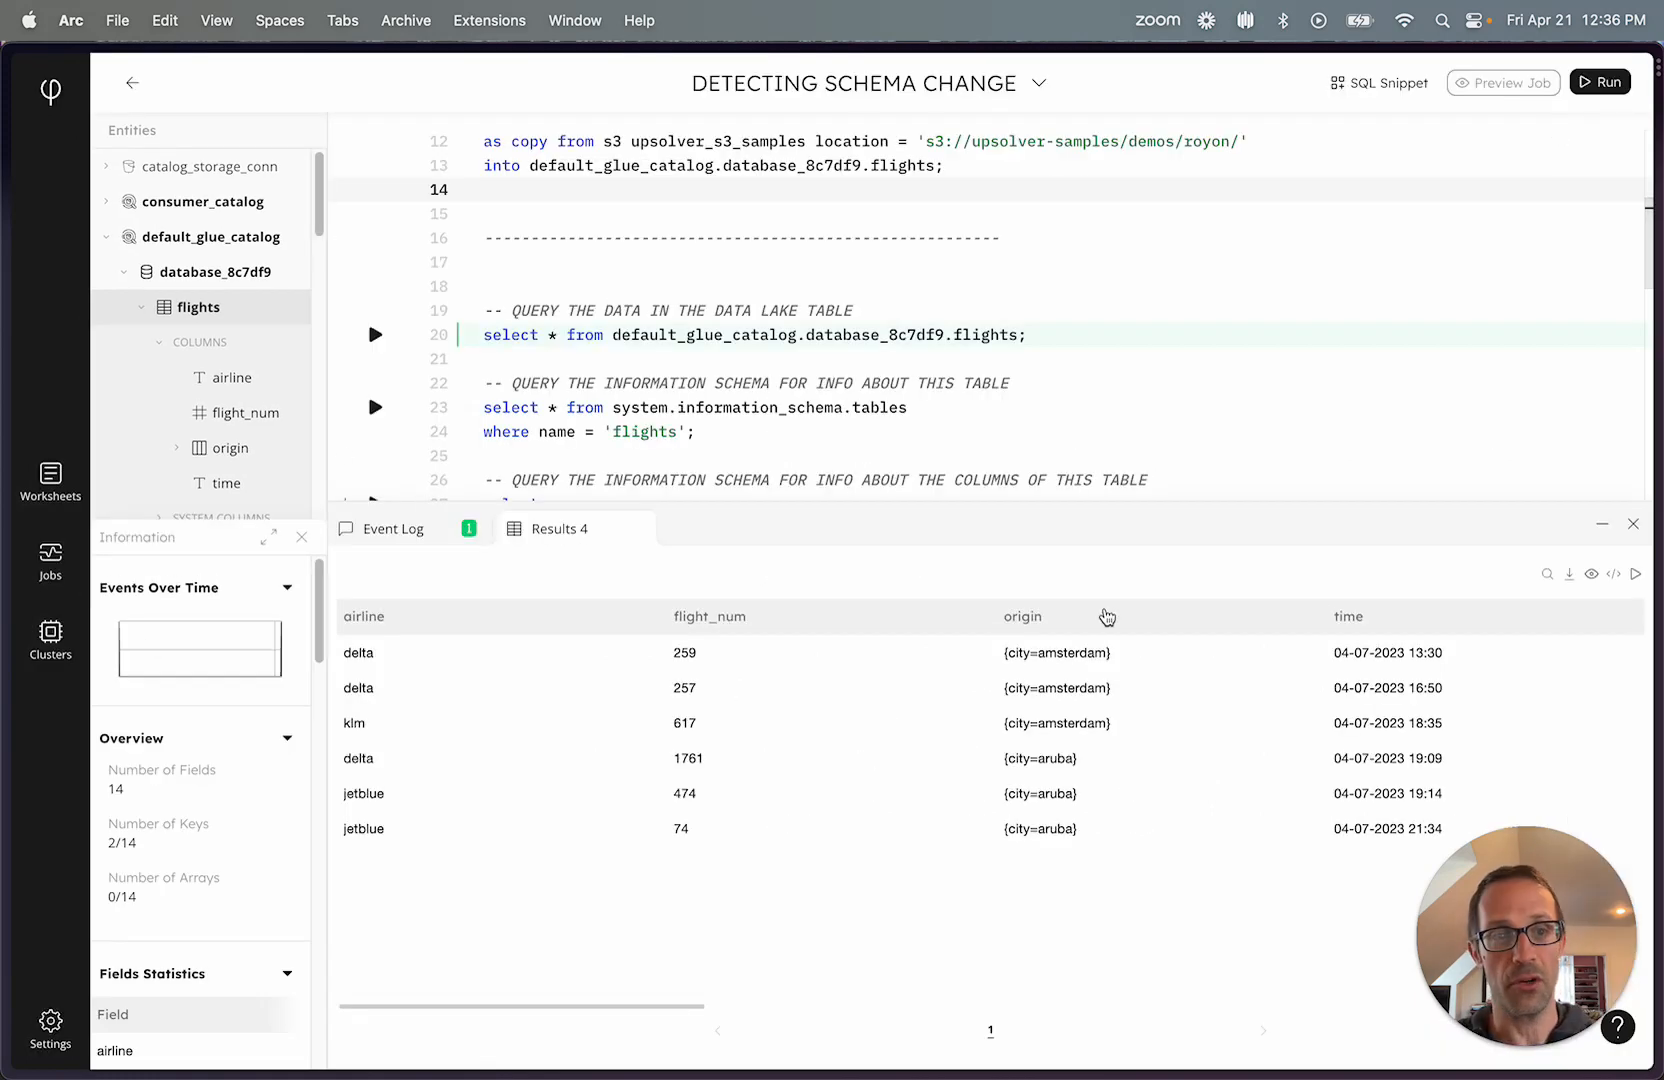
Rerun the flights table query from its results and examine the origin, terminal and $source_time values.
click(1632, 577)
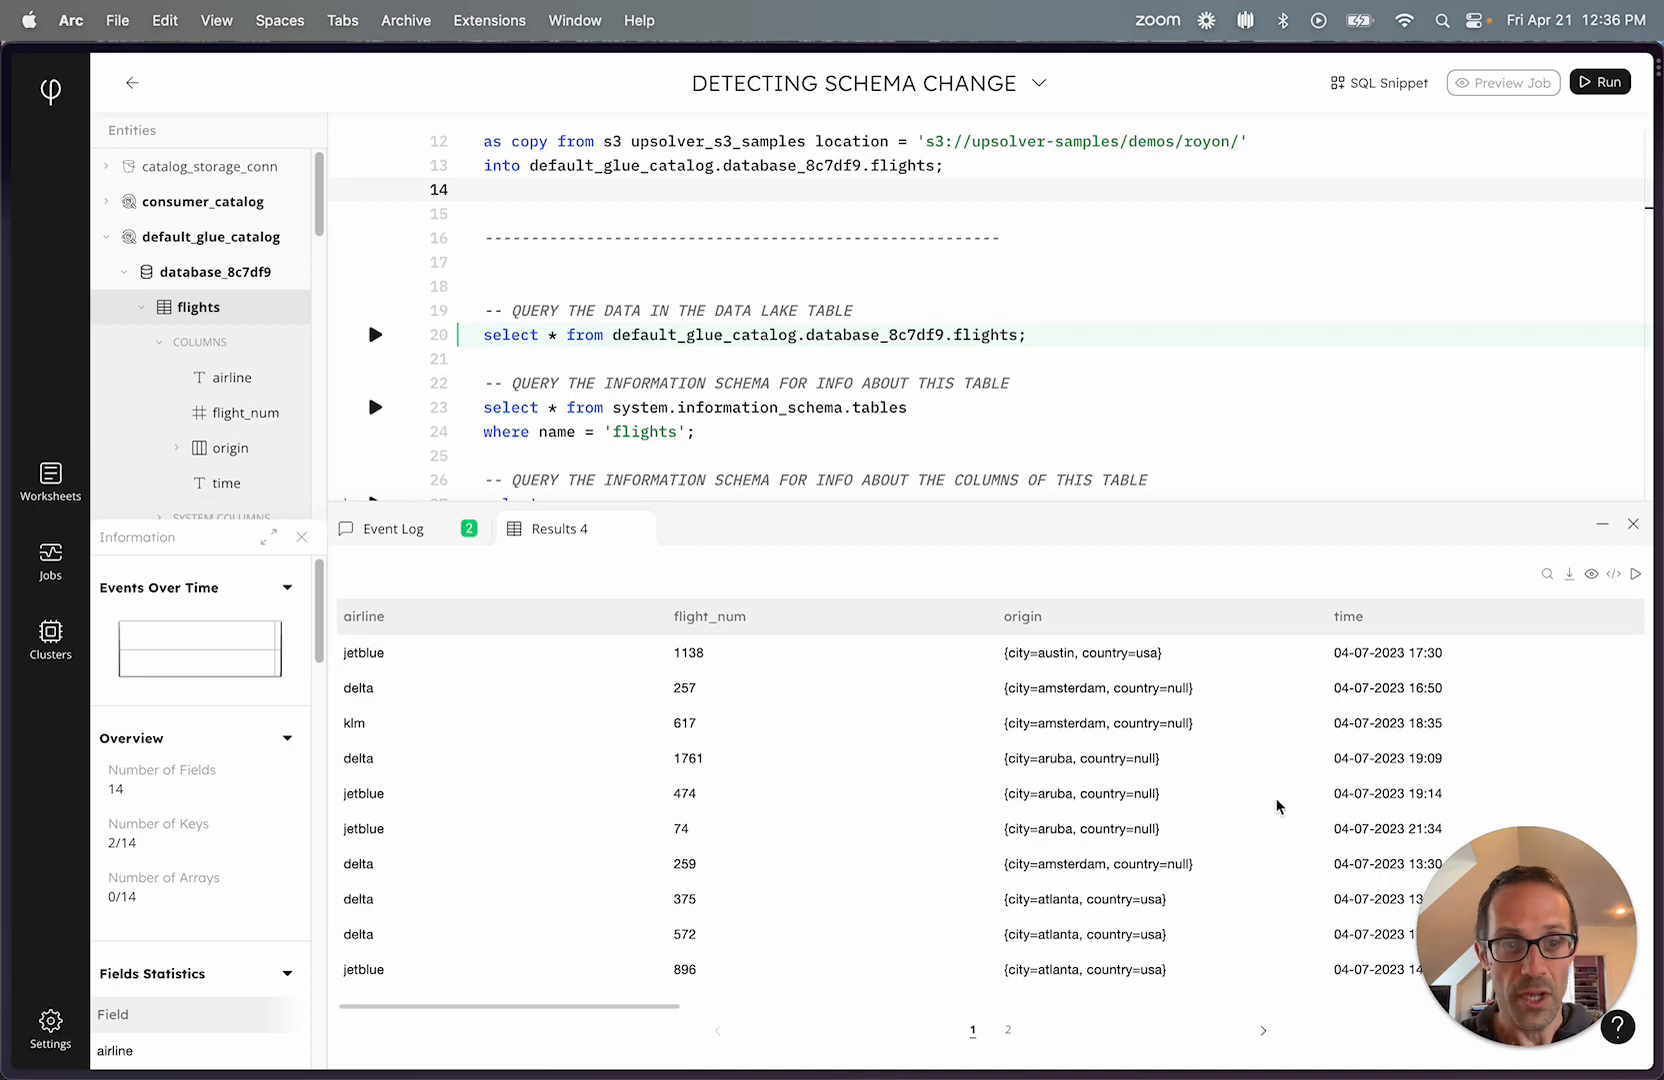
scroll(1315, 787, right, 15)
scroll(1315, 787, right, 3)
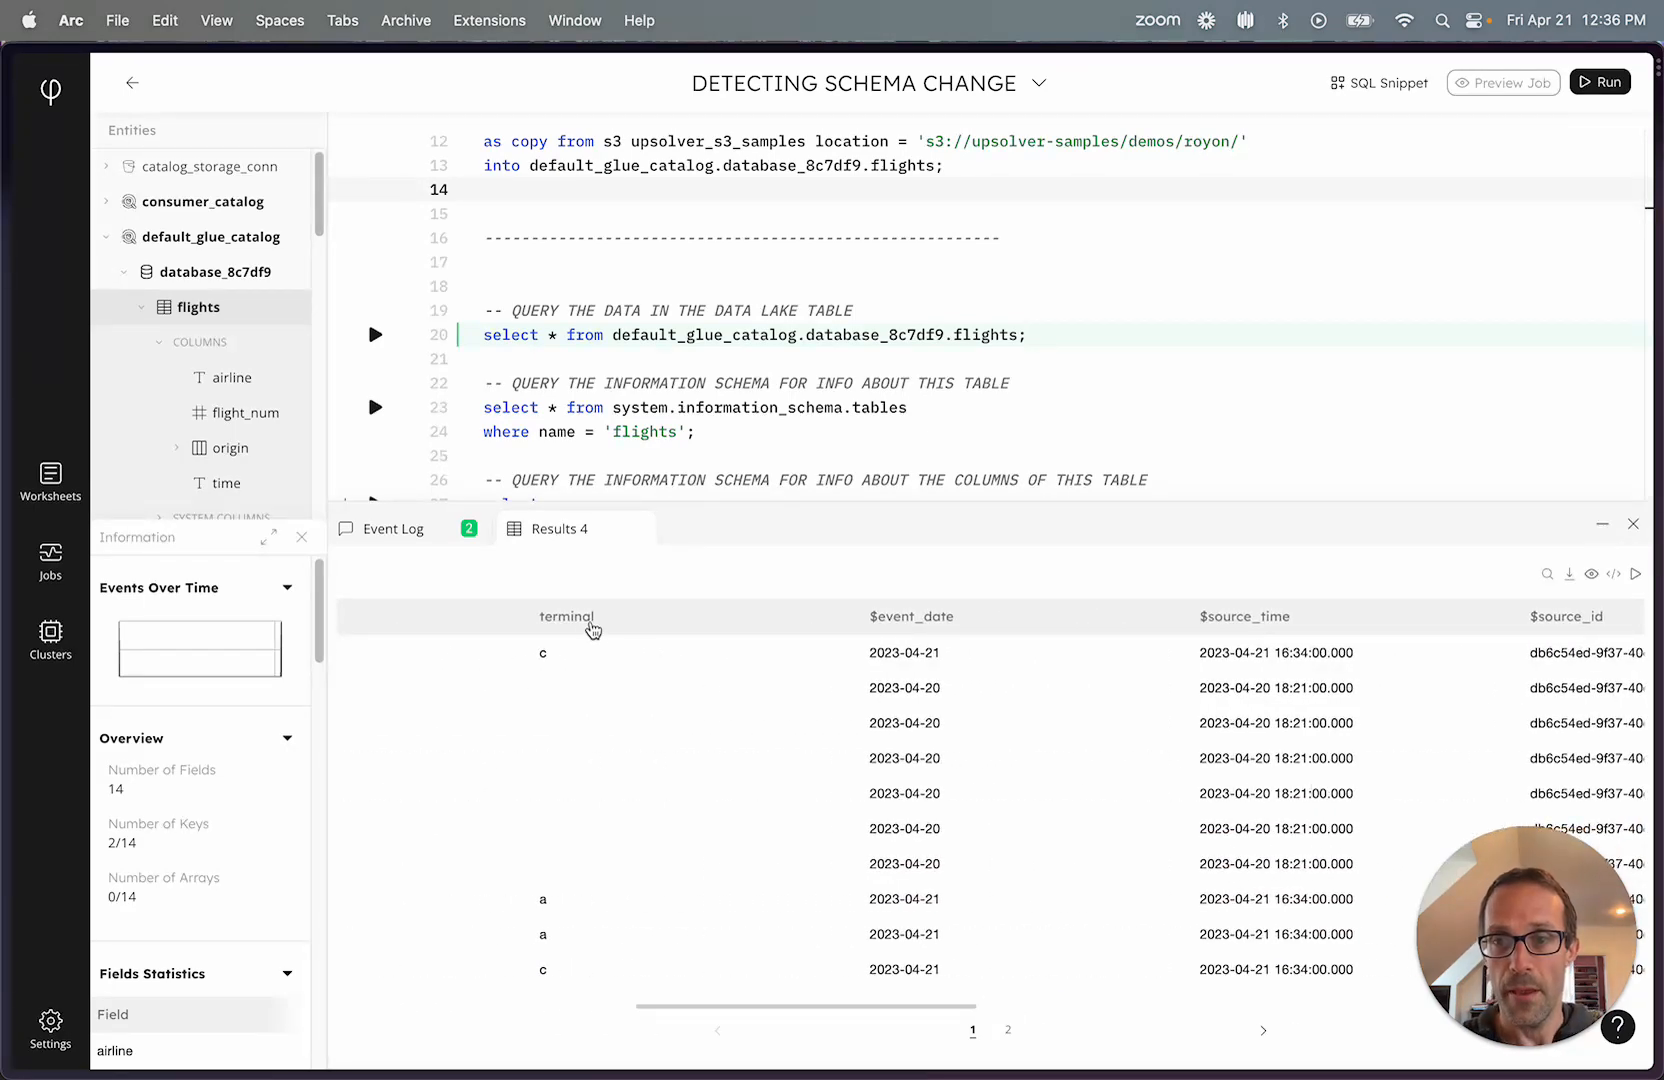
scroll(640, 825, left, 5)
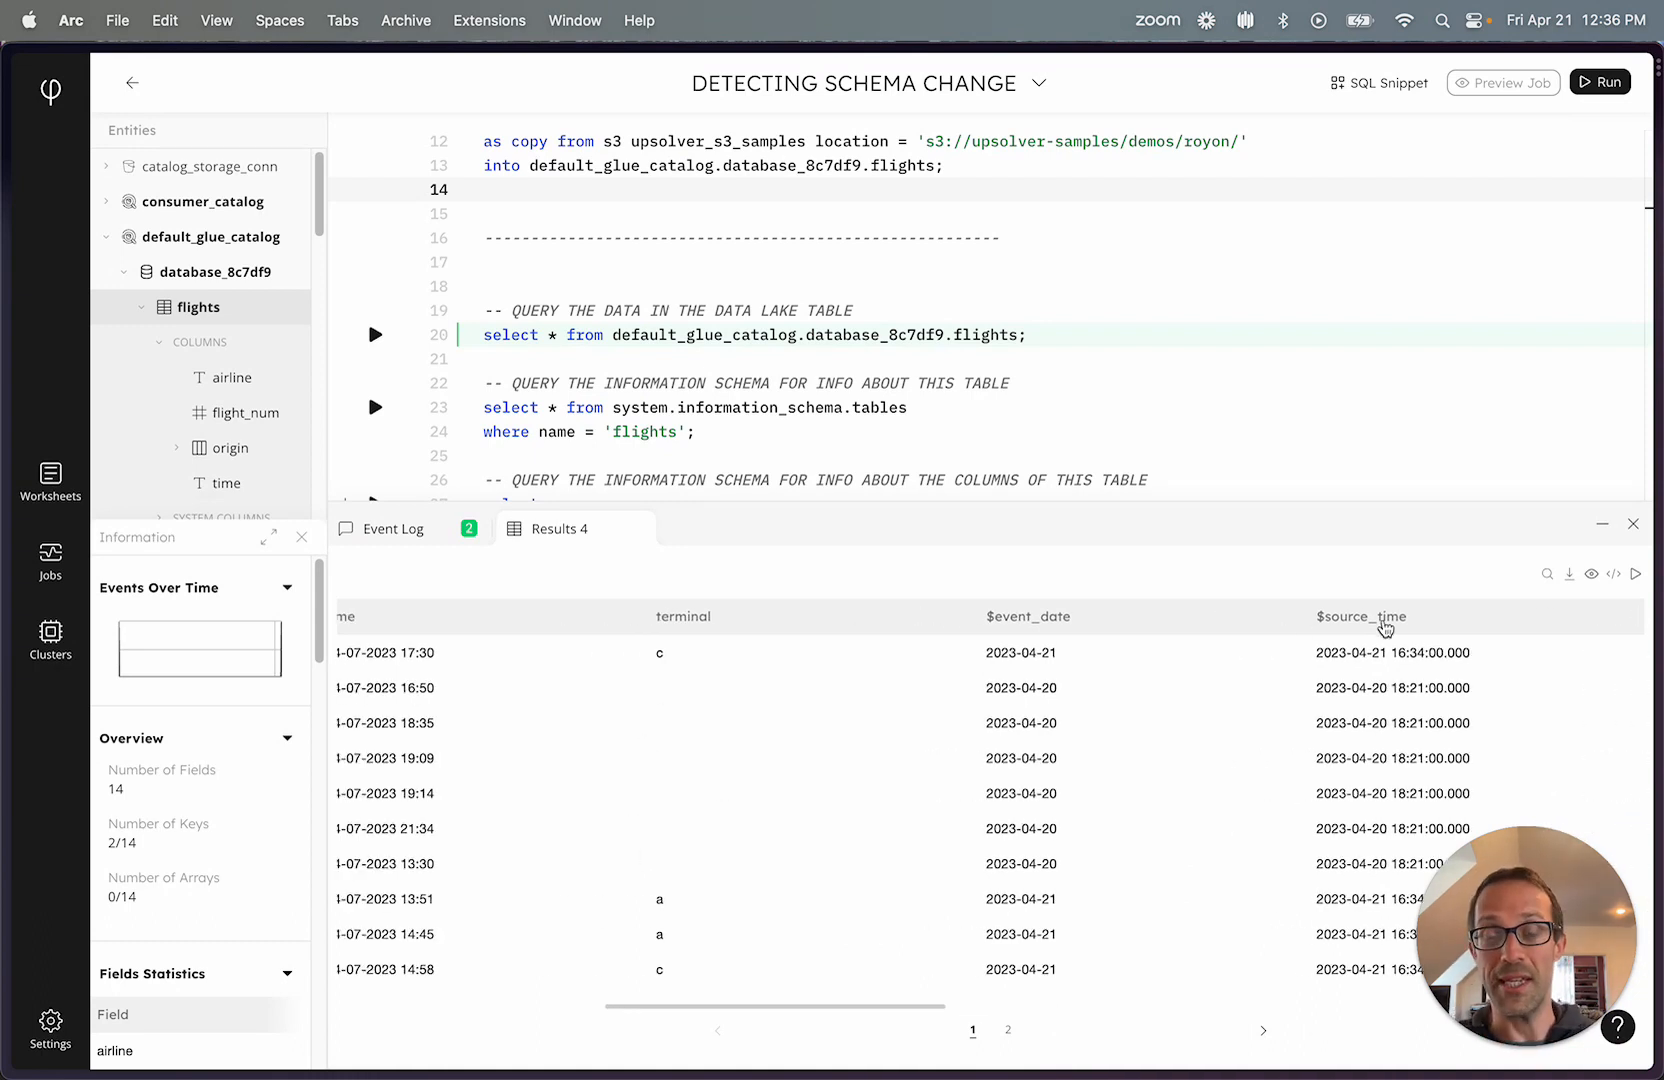
scroll(736, 790, left, 10)
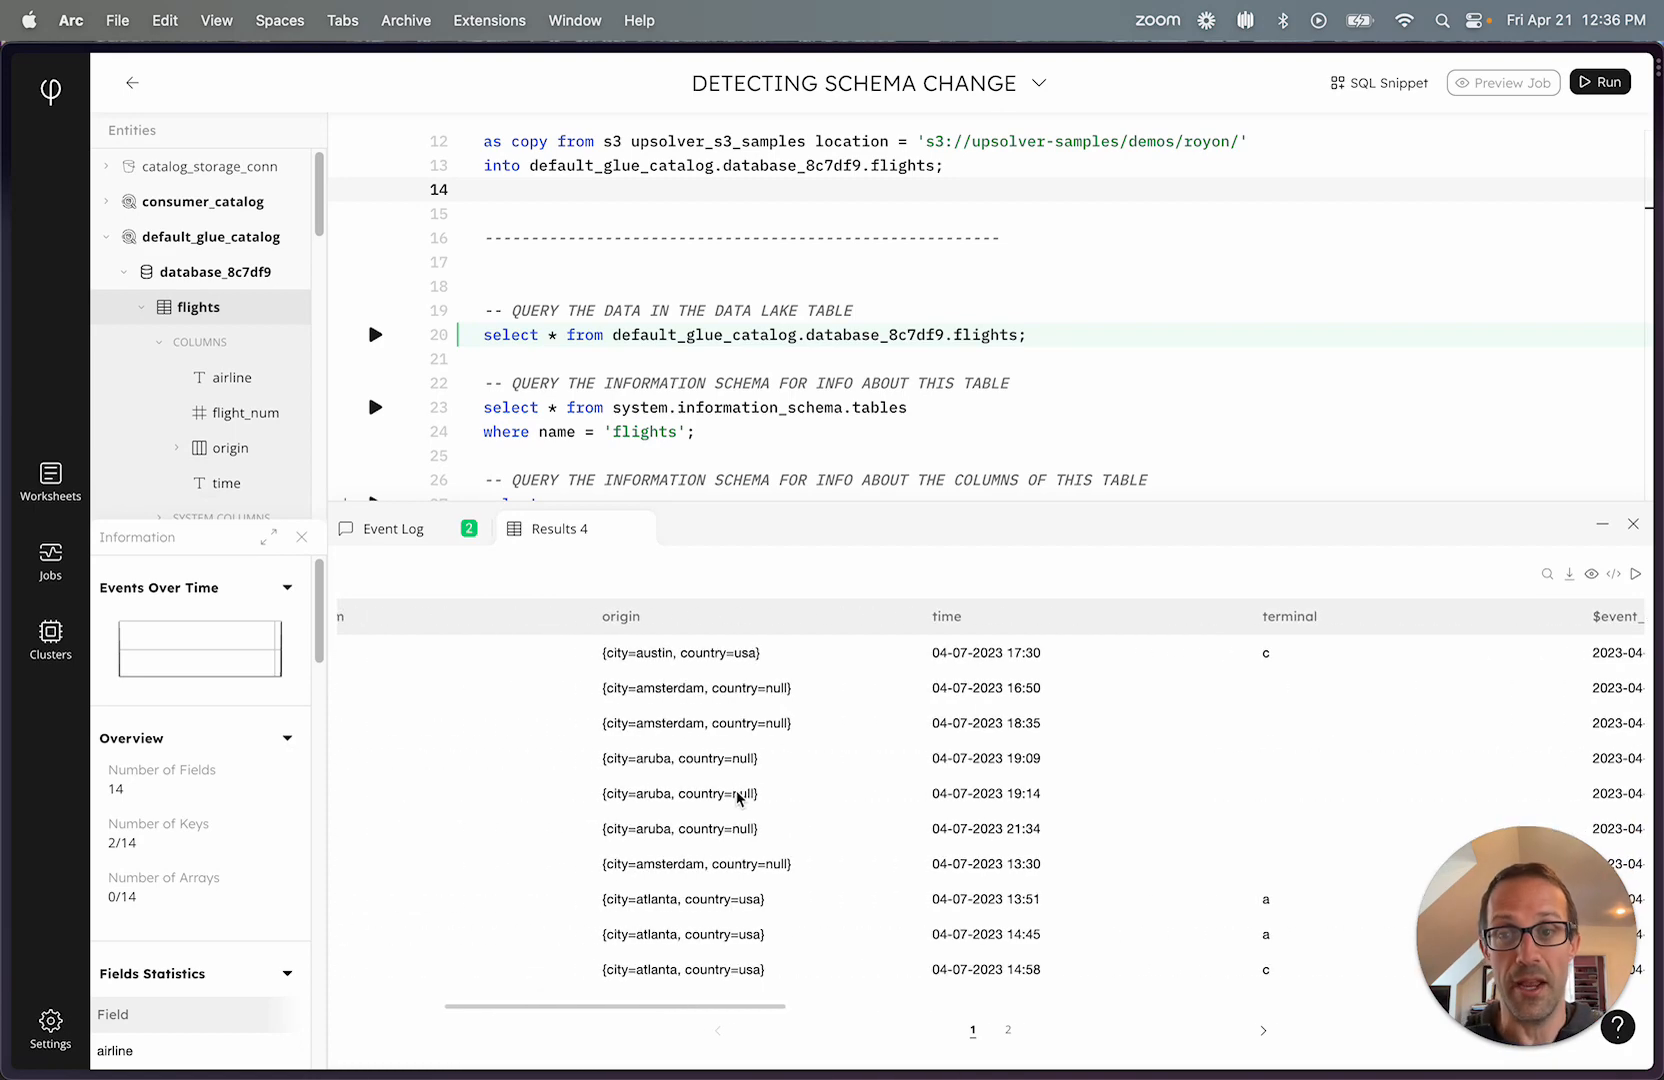
Close the flights data results and run the system.information_schema.columns query for the flights table again.
click(637, 529)
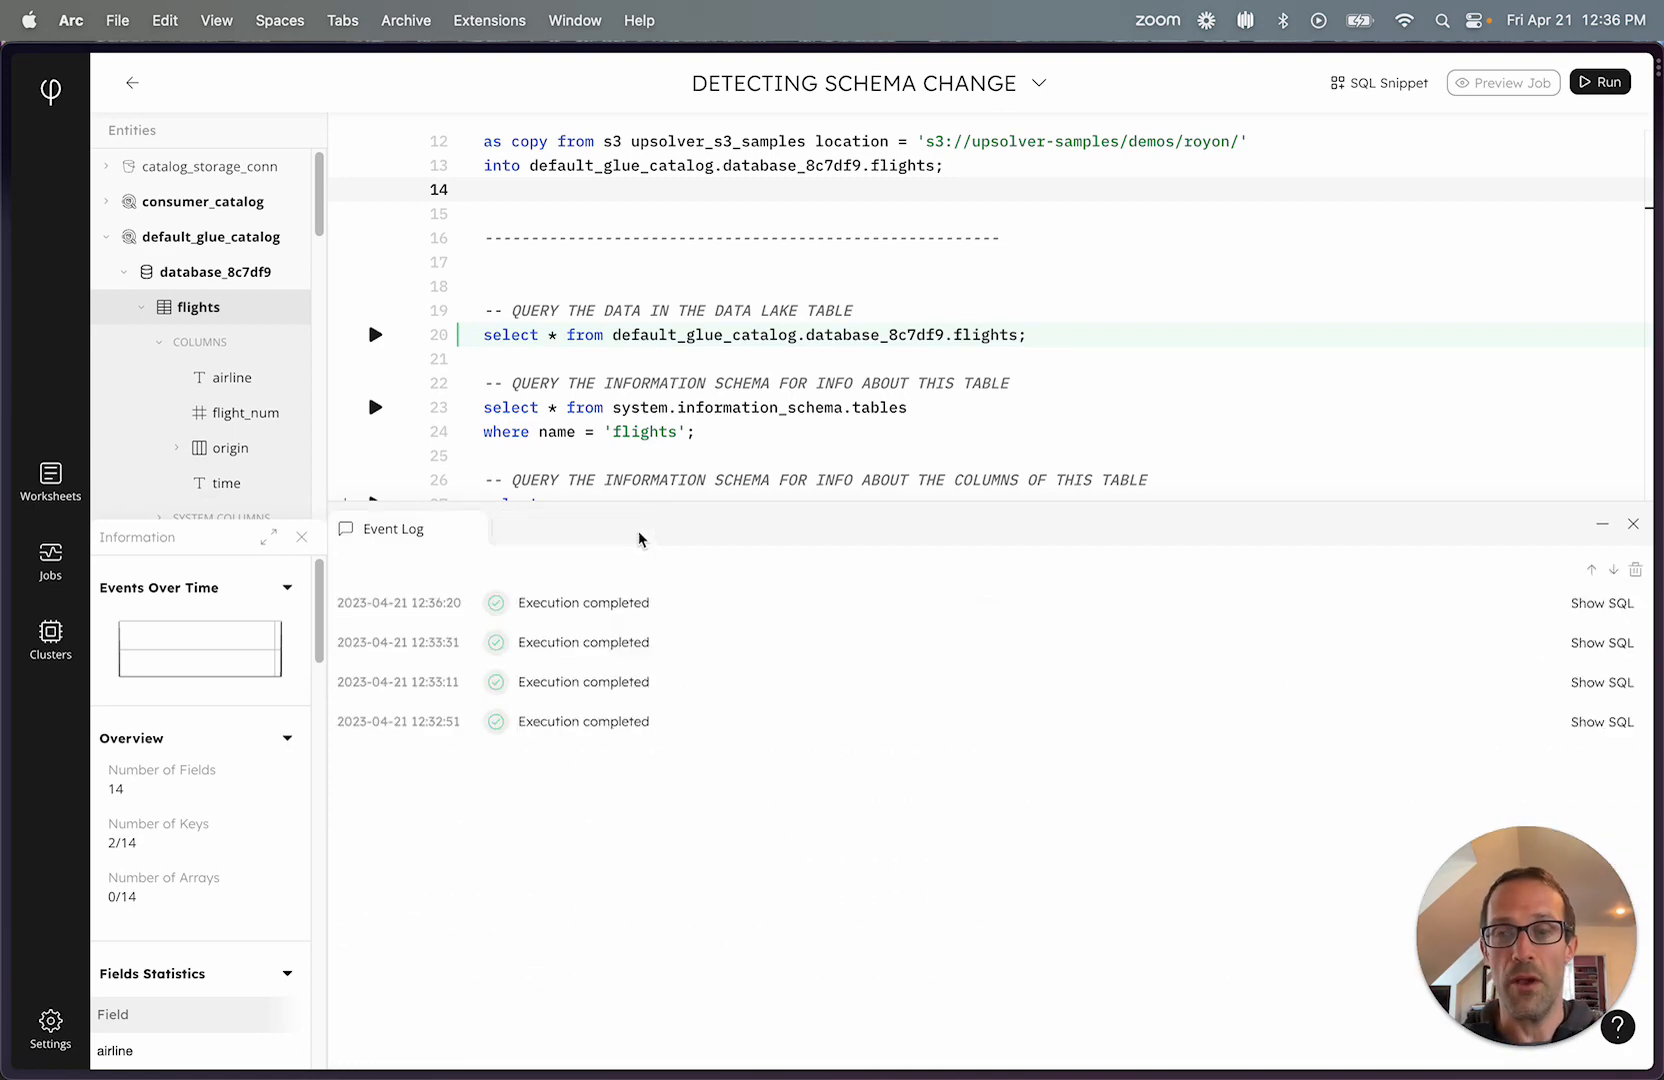
scroll(985, 431, down, 5)
scroll(985, 431, up, 2)
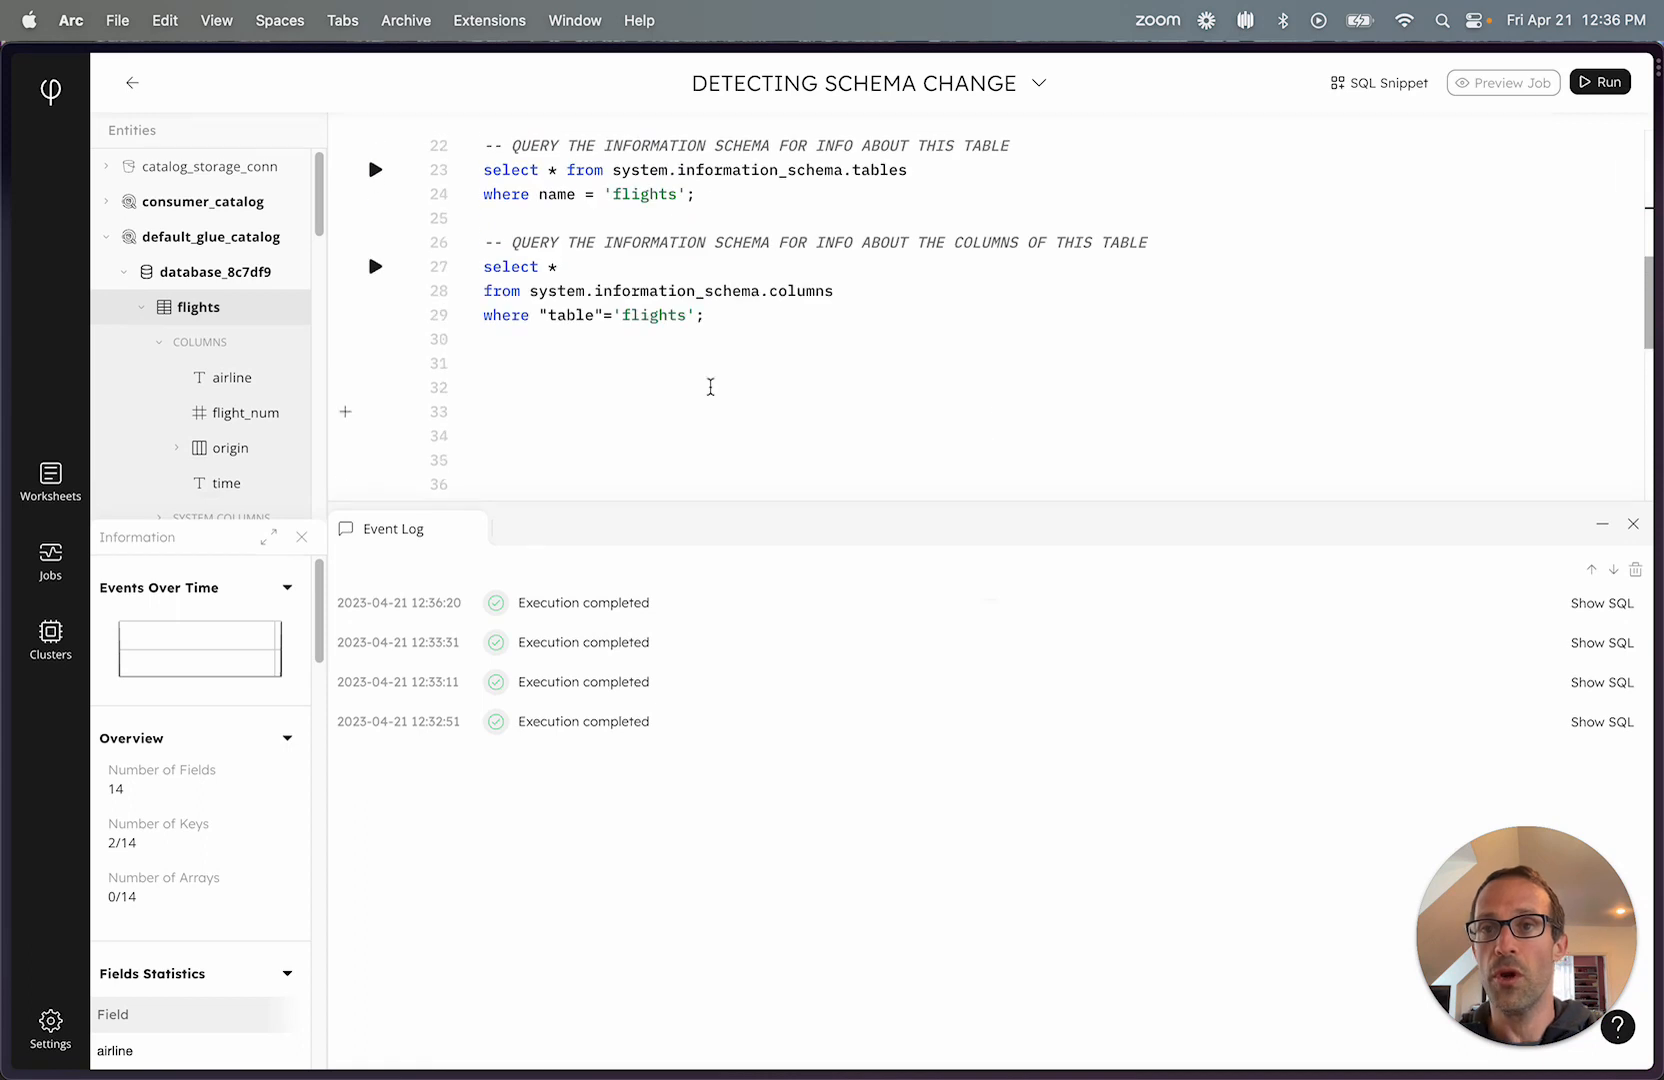
click(377, 268)
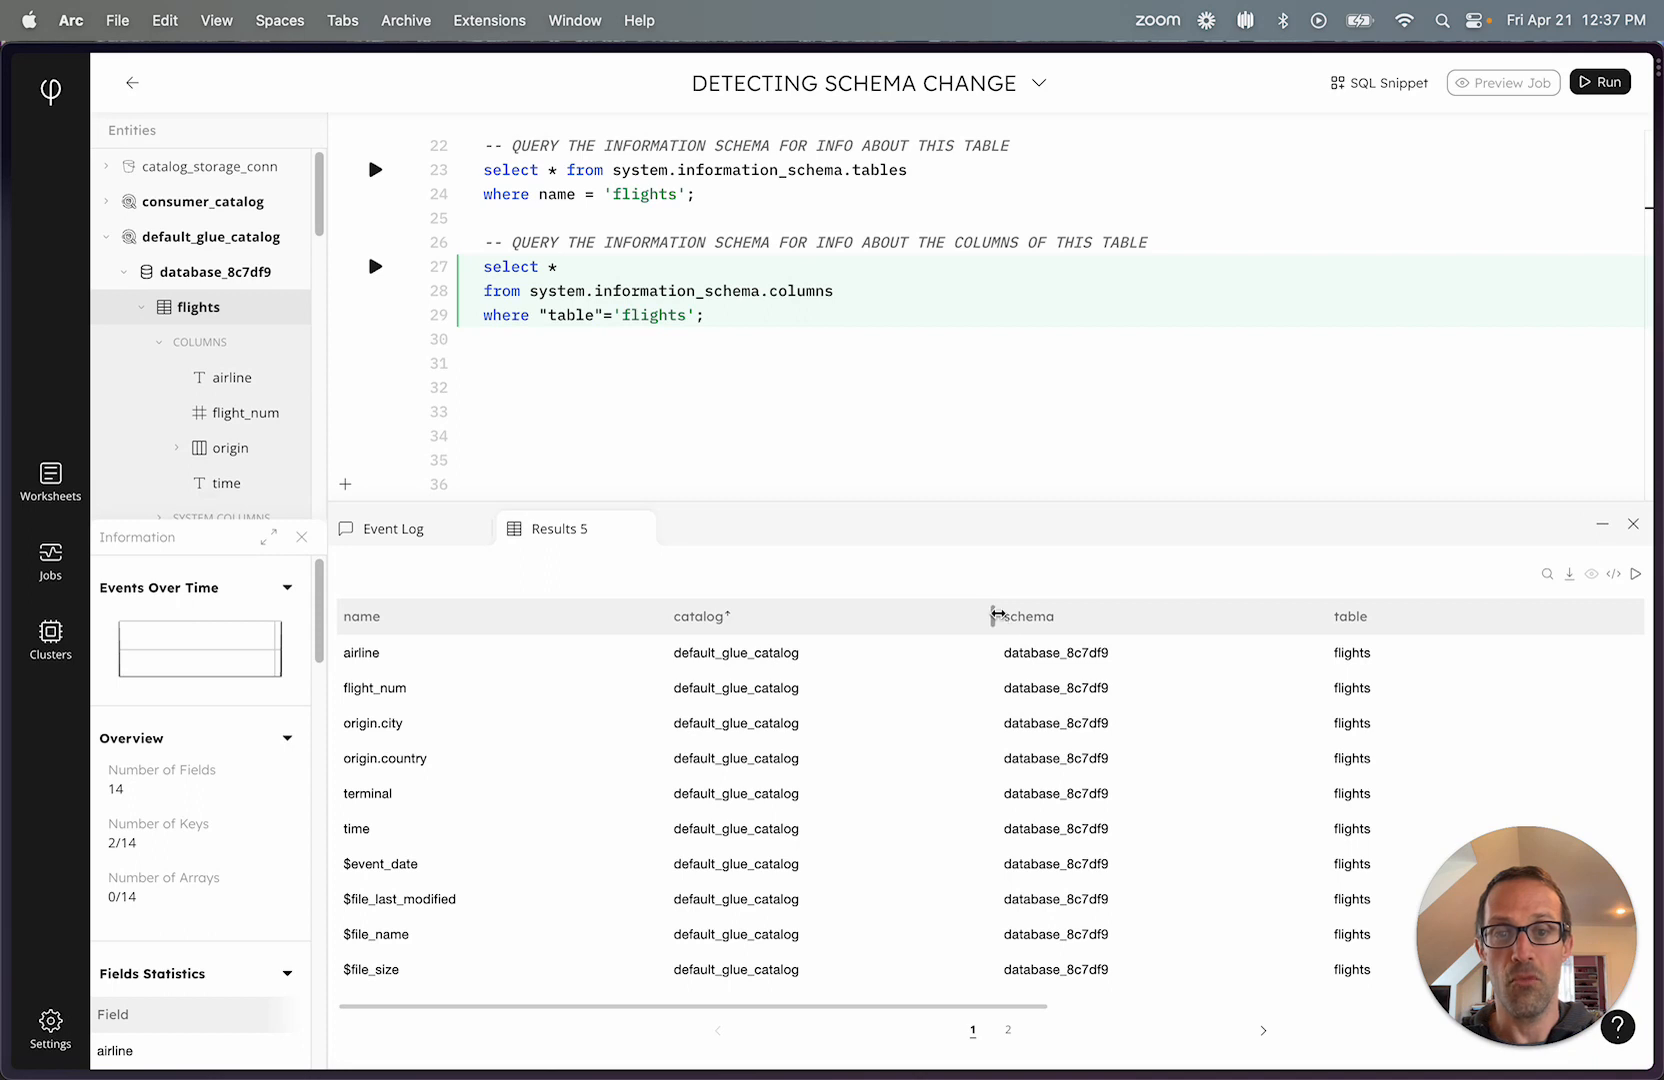
Narrow the catalog, schema, table, data_type and first_seen_on columns in the results to fit first_seen_on and last_seen_on side by side.
drag(997, 619, 868, 619)
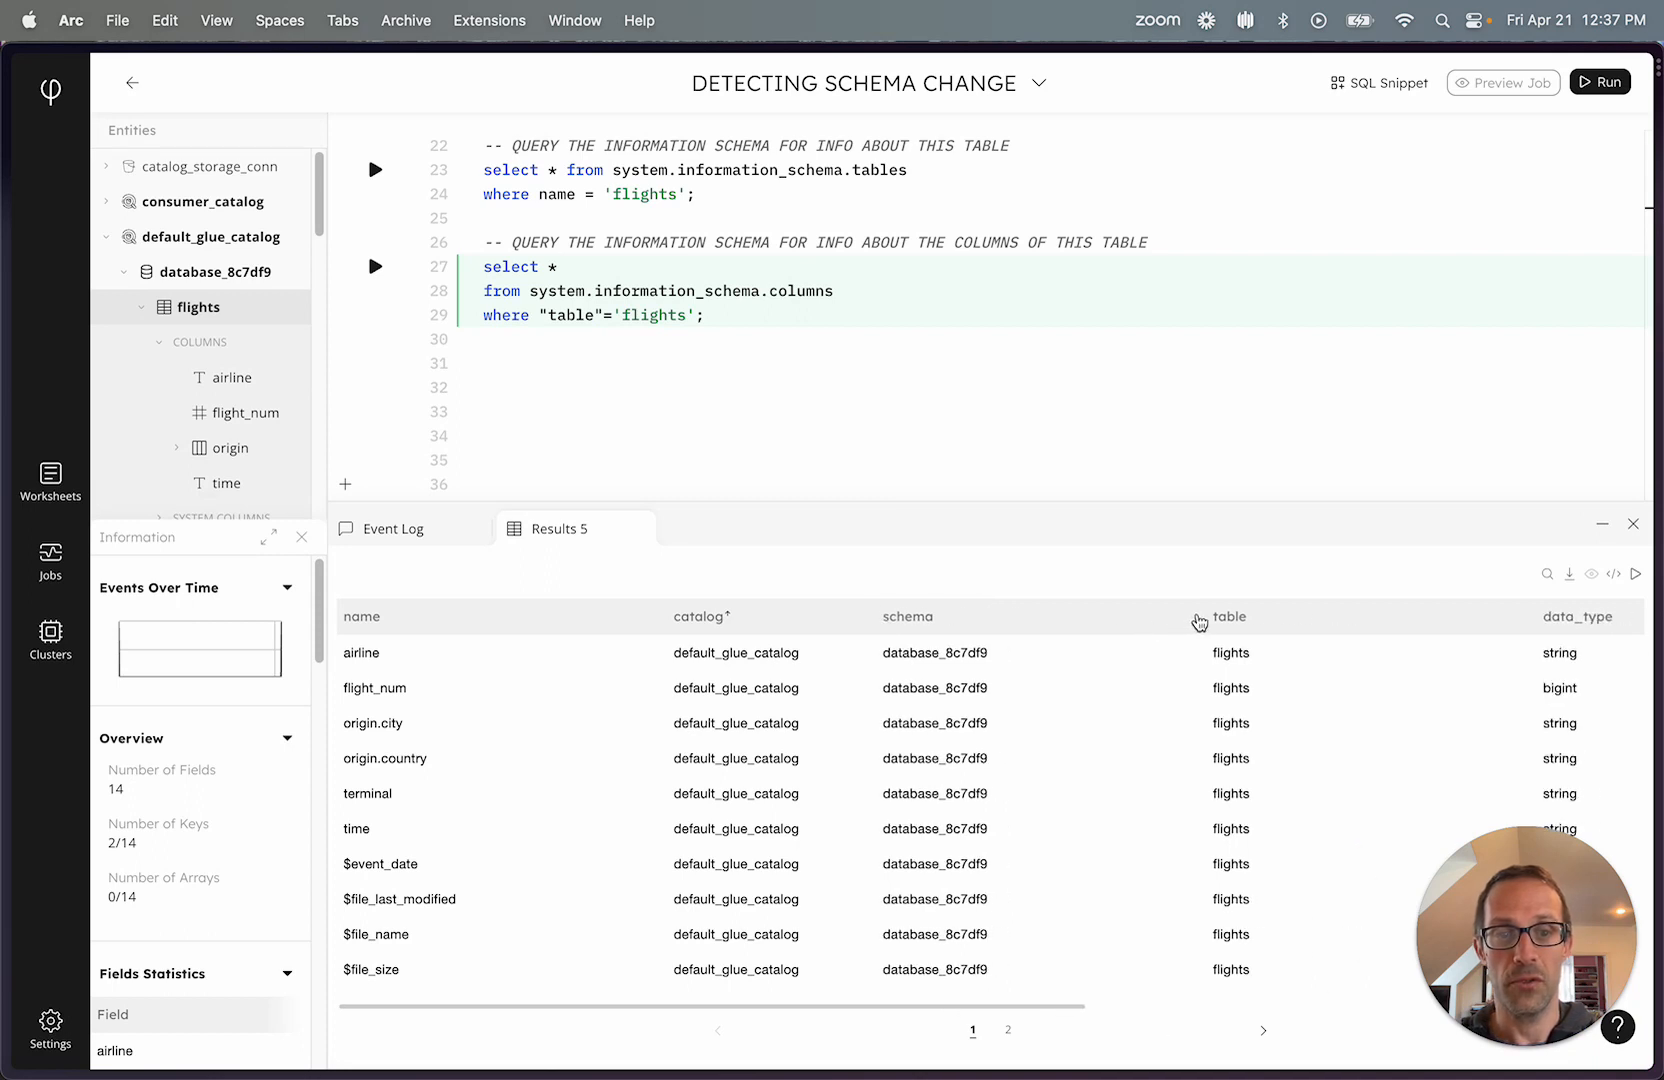
drag(1200, 620, 940, 620)
drag(1267, 607, 995, 616)
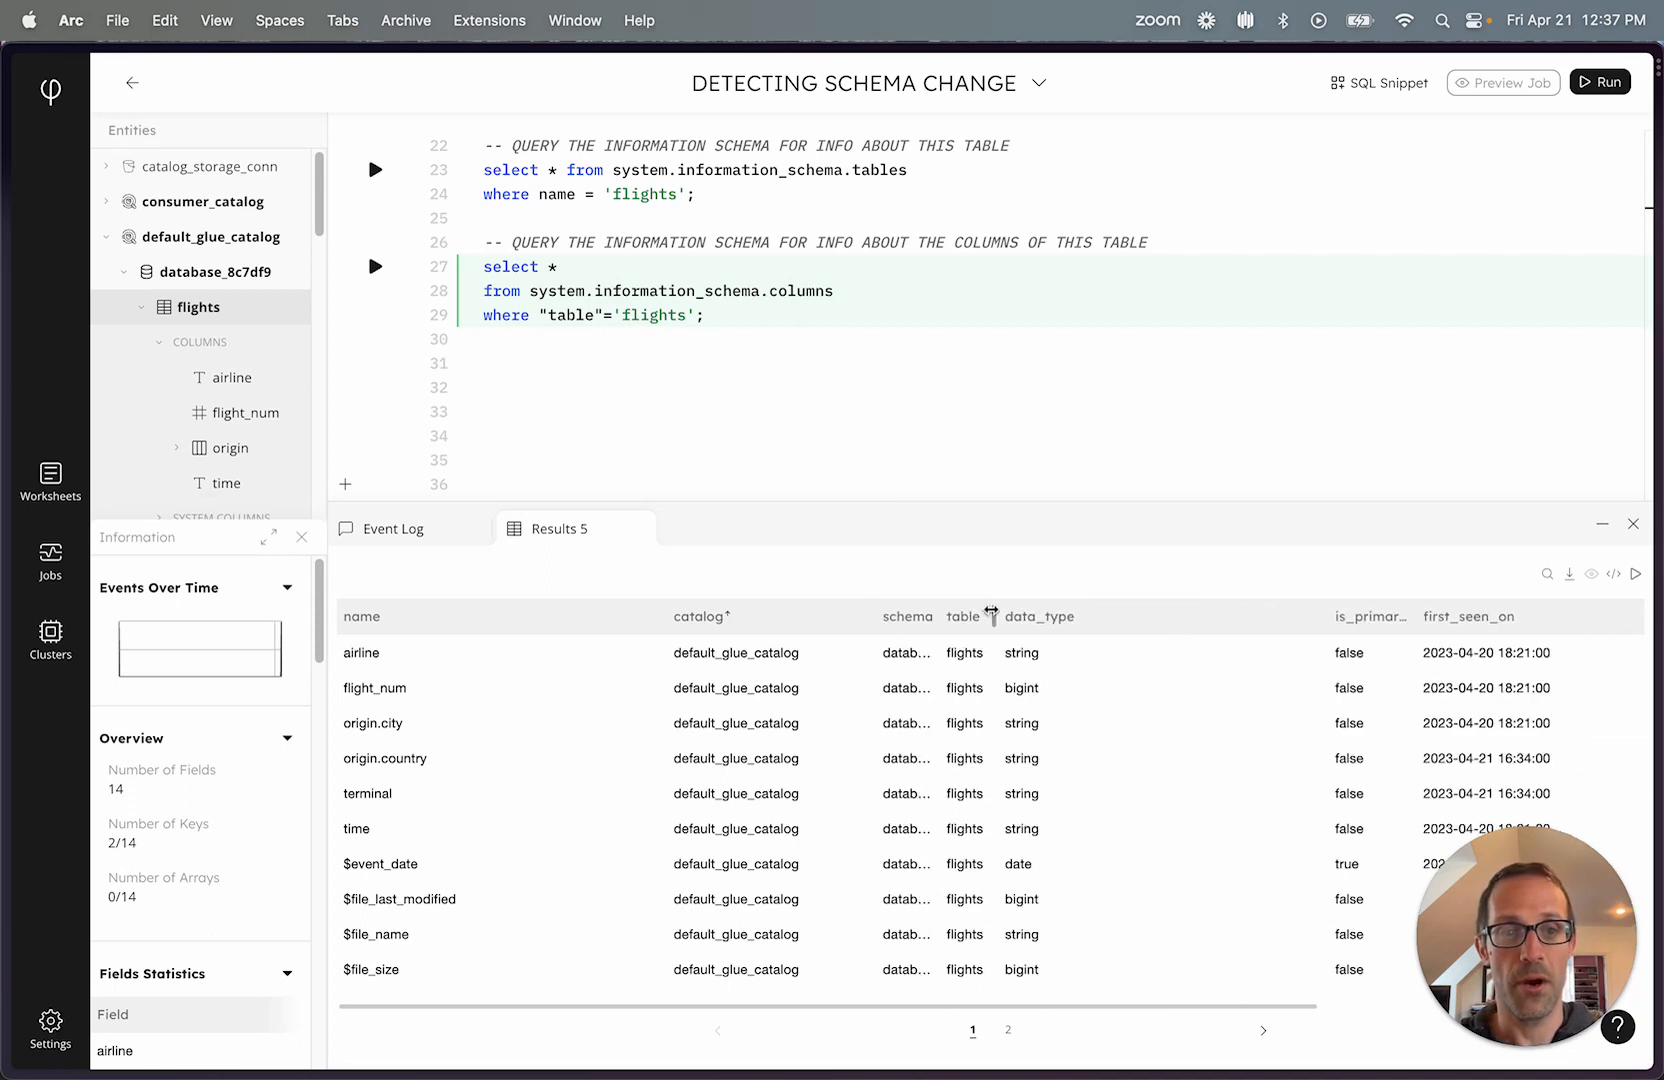
drag(1320, 617, 1044, 619)
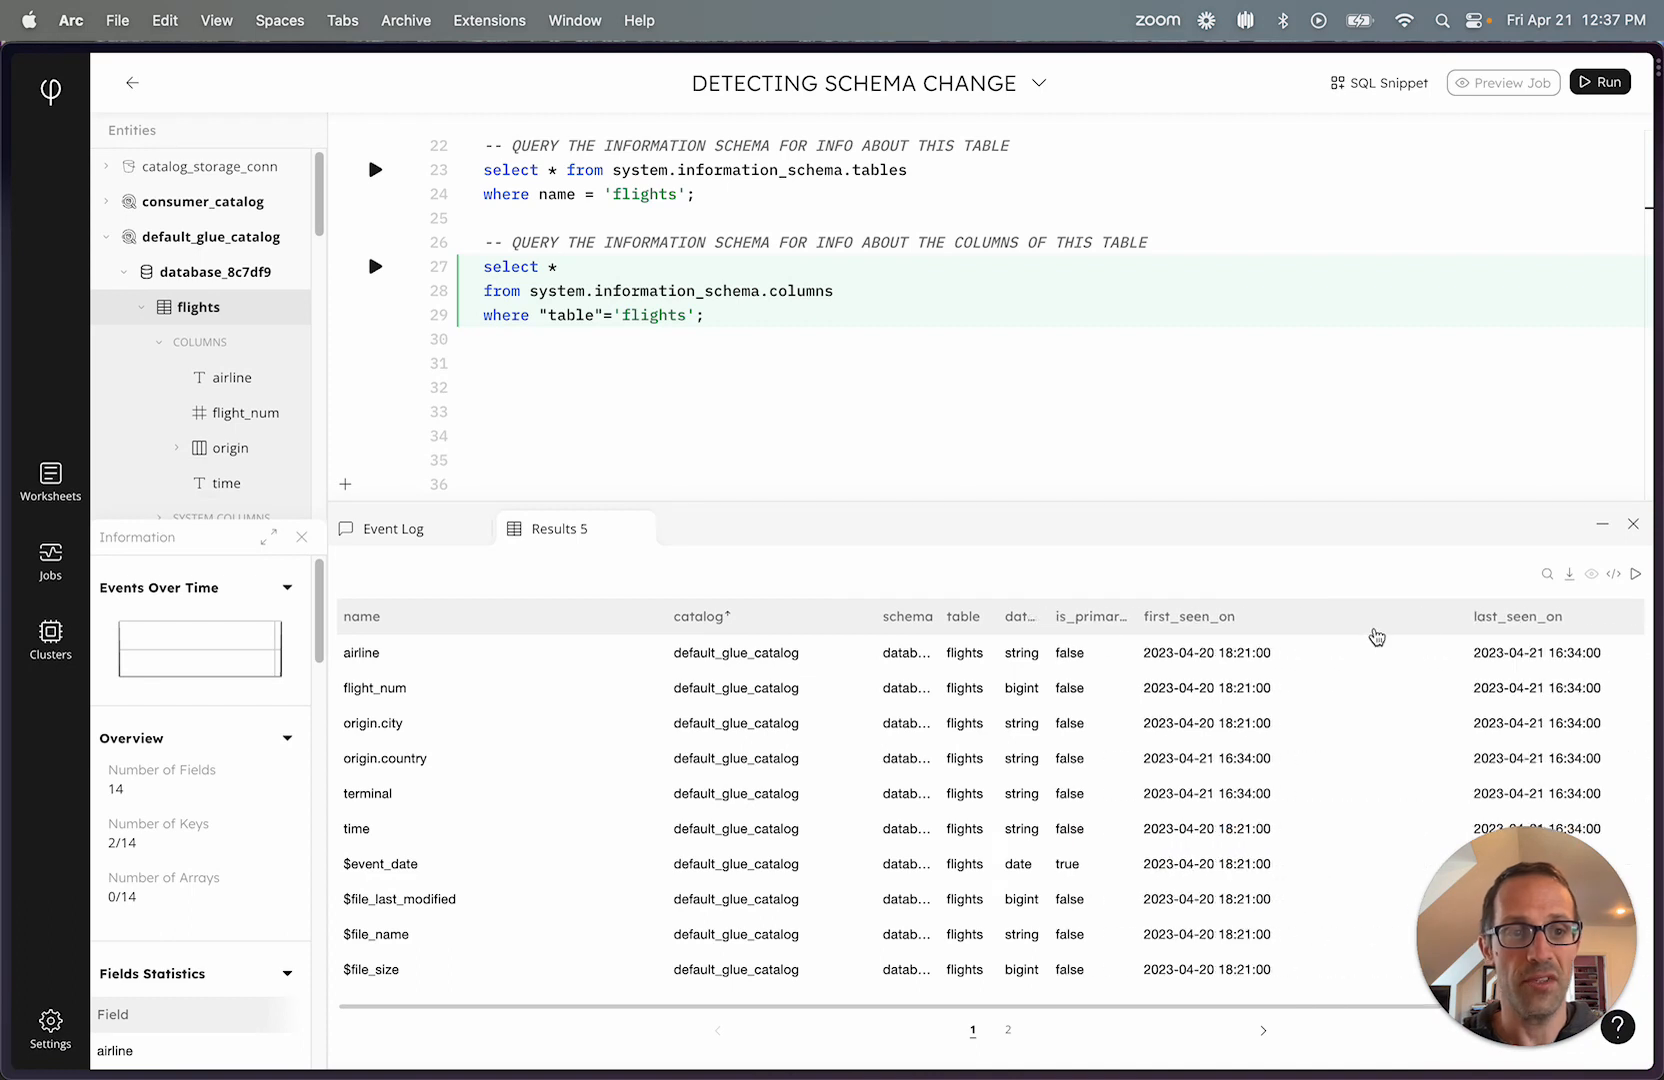
drag(1466, 617, 1332, 617)
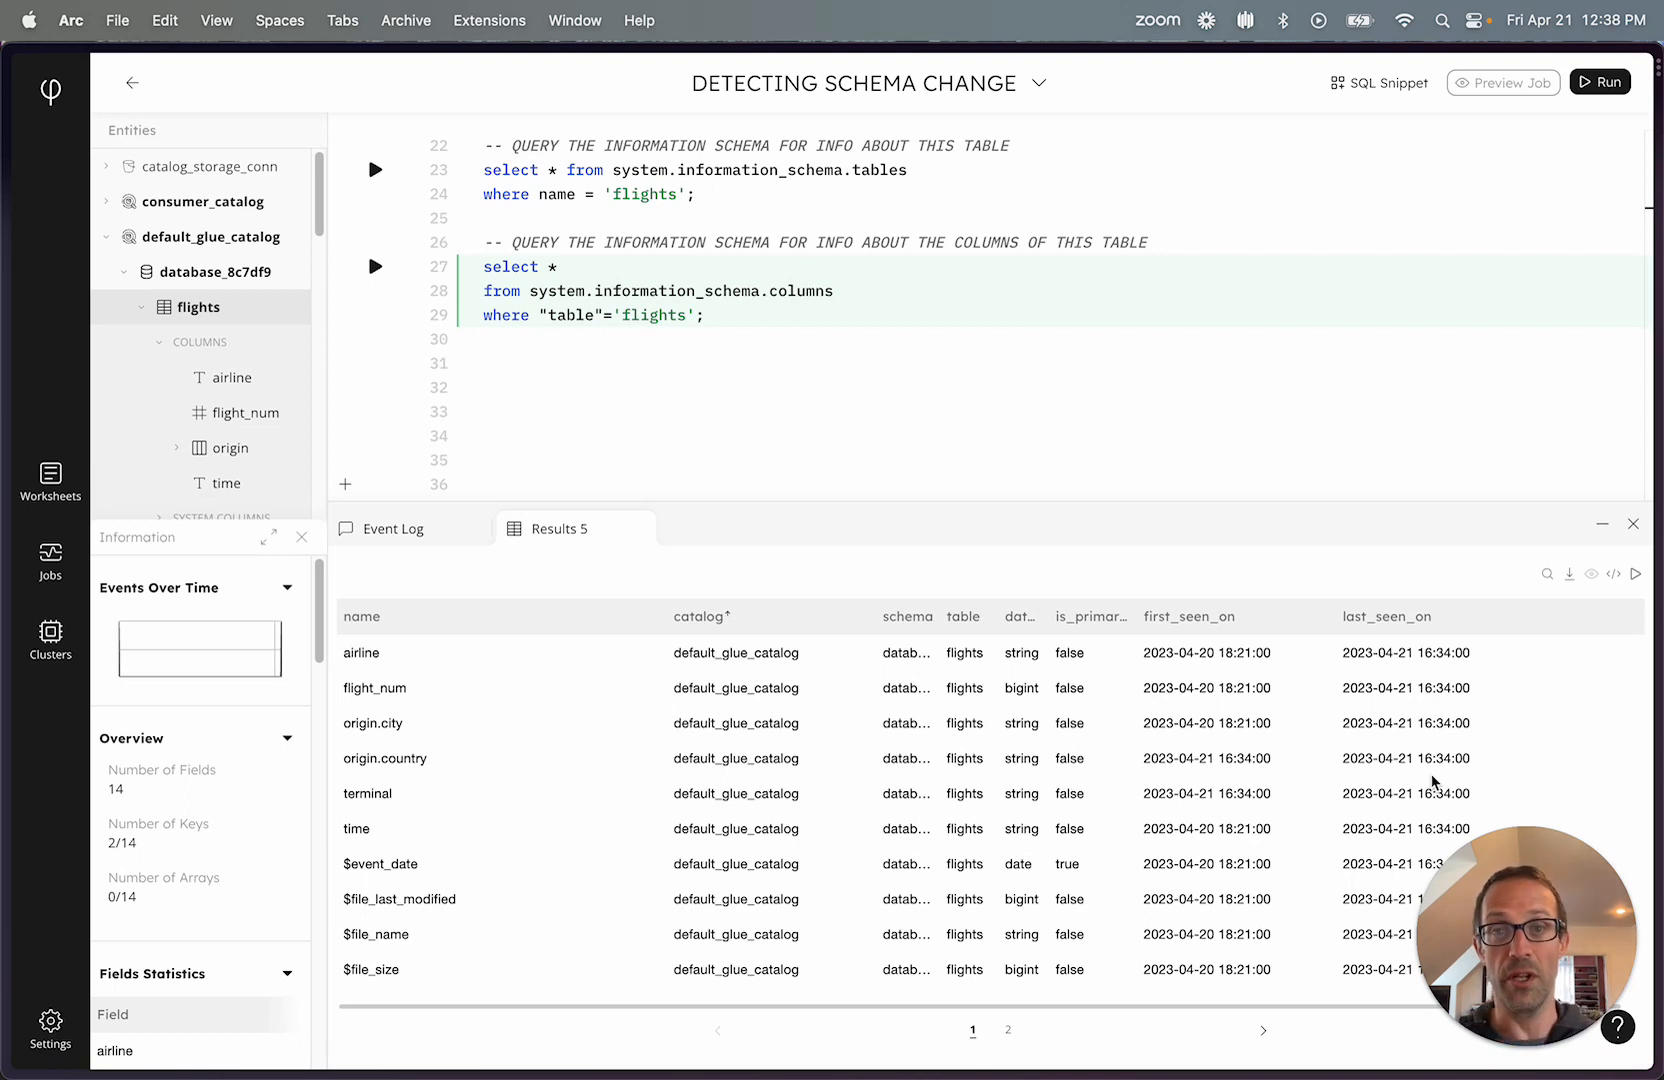
scroll(1196, 371, up, 2)
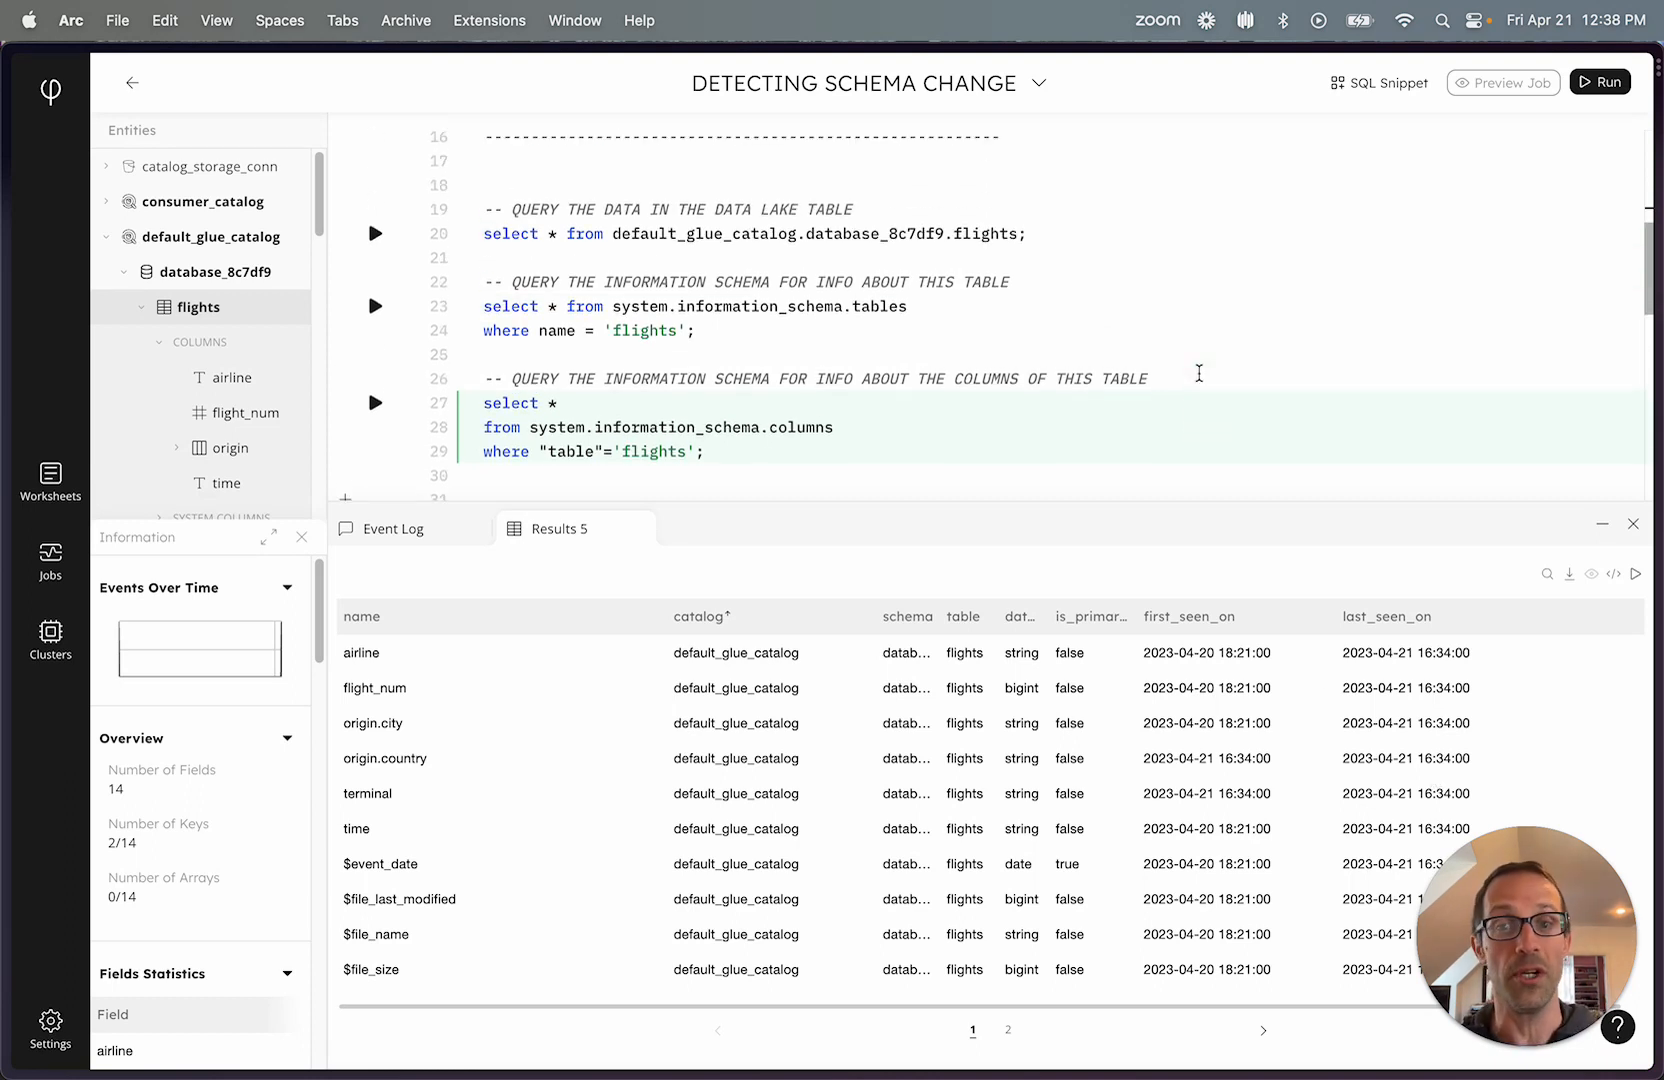